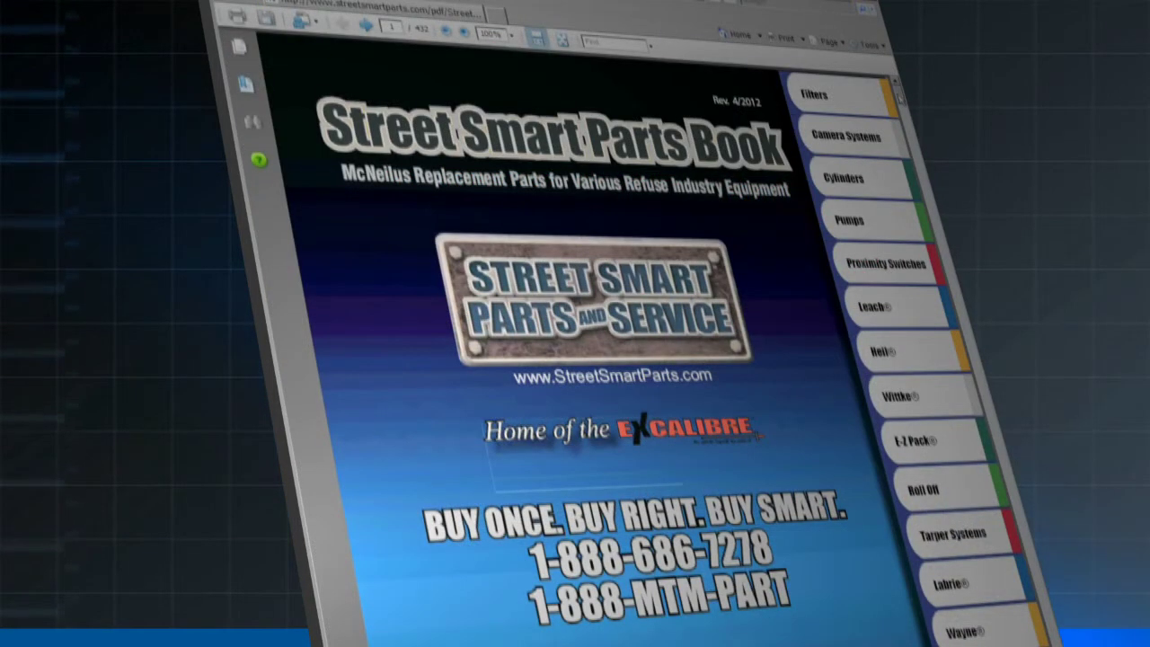
- Scroll the parts book PDF, then browse Mixer > Main Chutes and scroll its parts list
scroll(593, 359, down, 15)
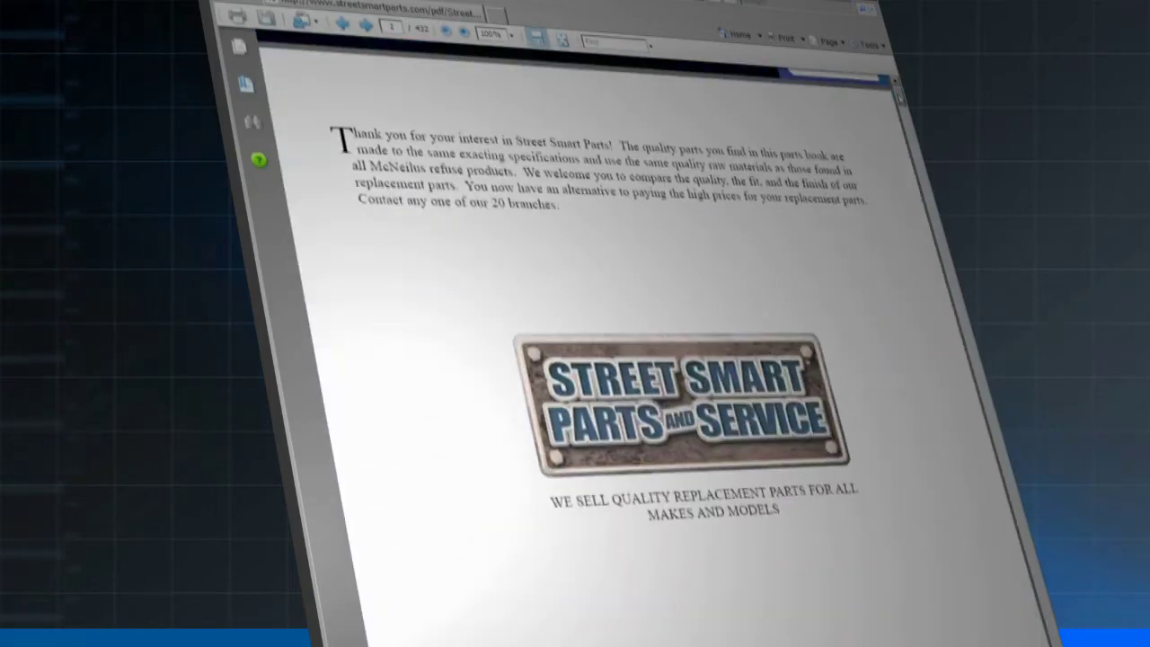
scroll(593, 359, down, 5)
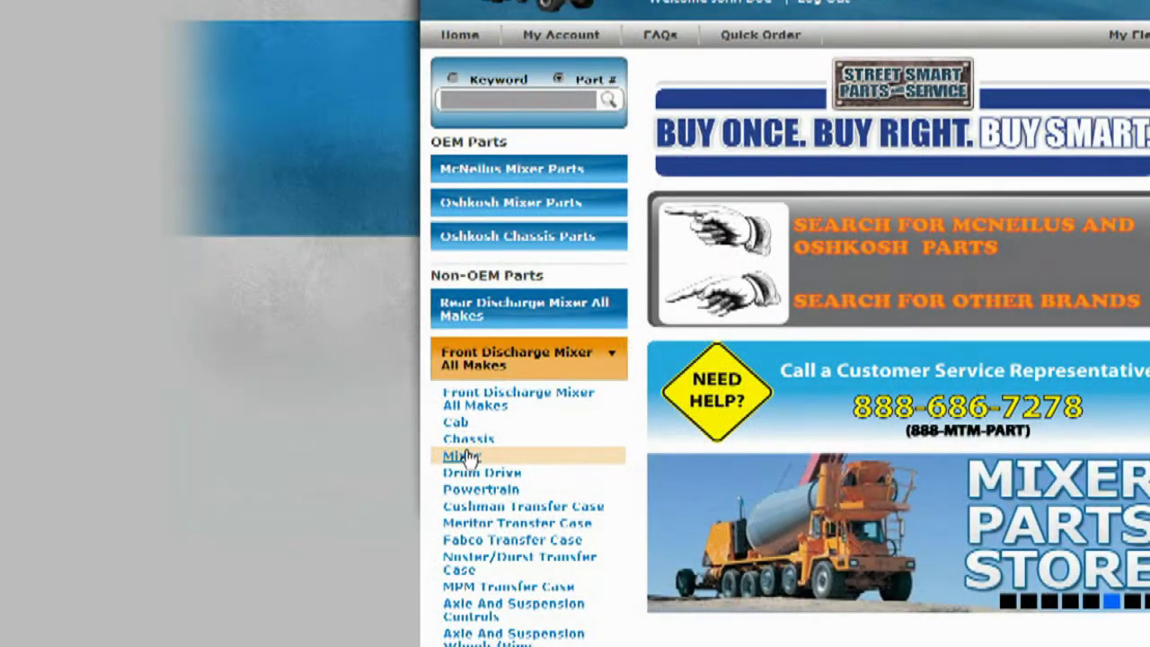
click(467, 457)
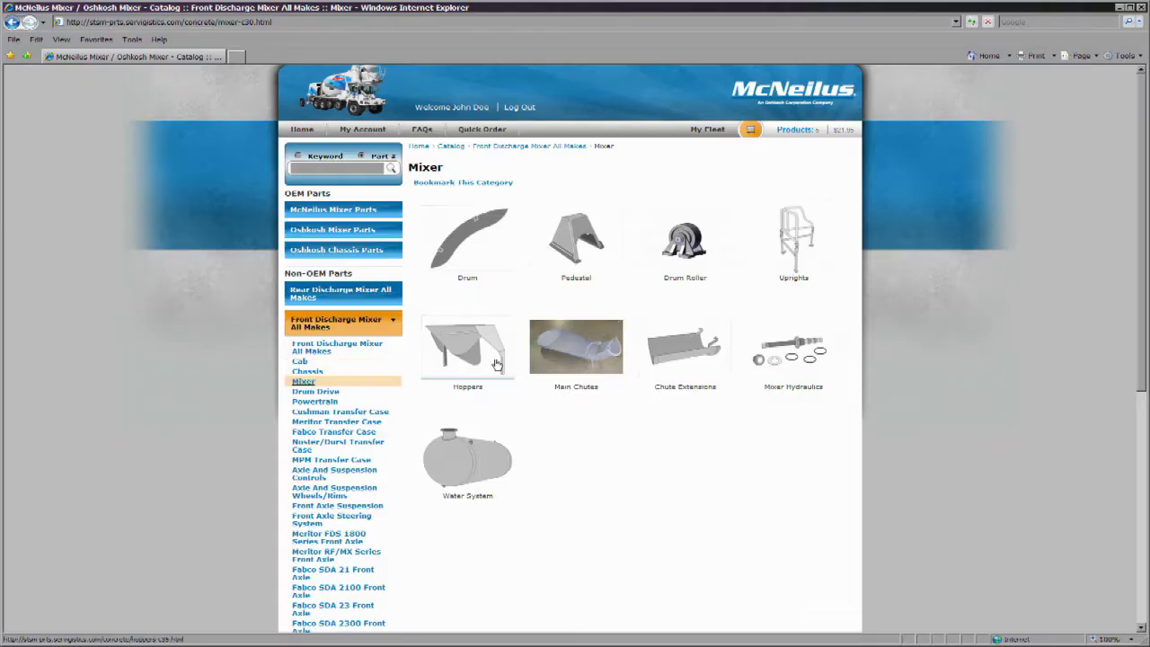
click(576, 357)
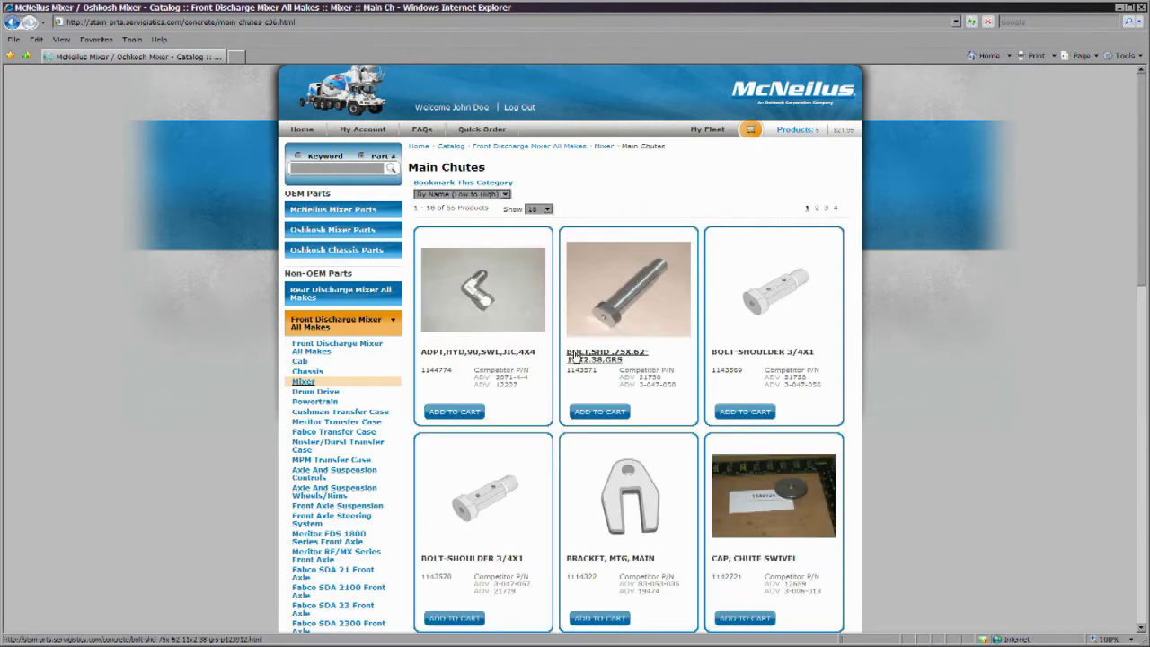
scroll(577, 377, down, 5)
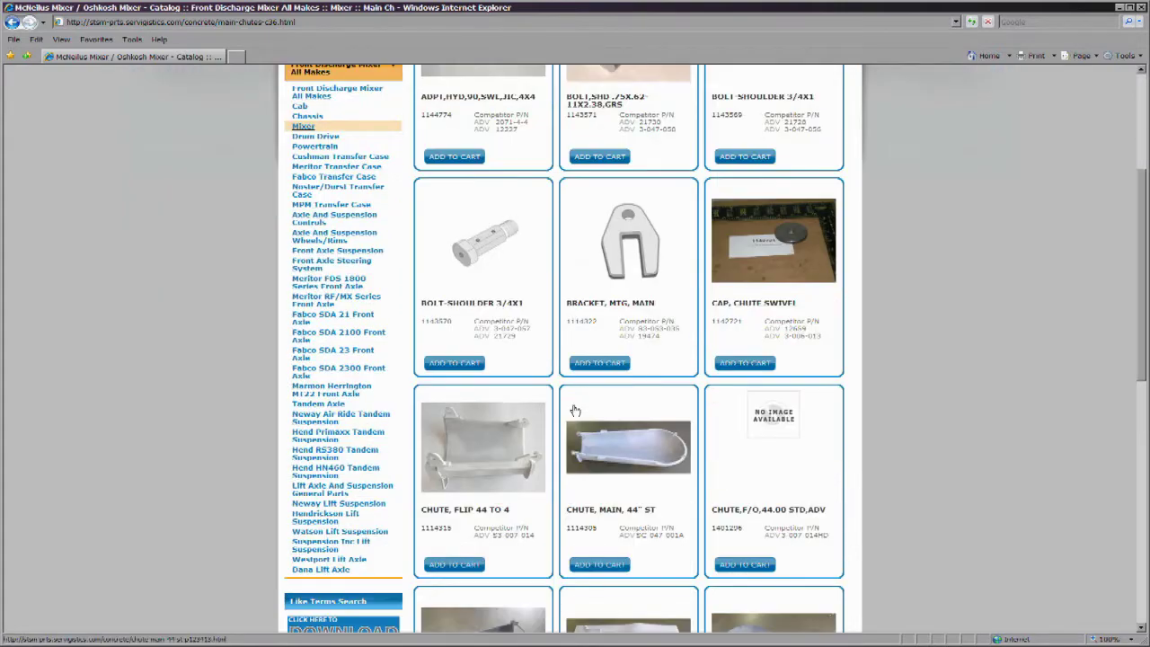
scroll(575, 410, down, 4)
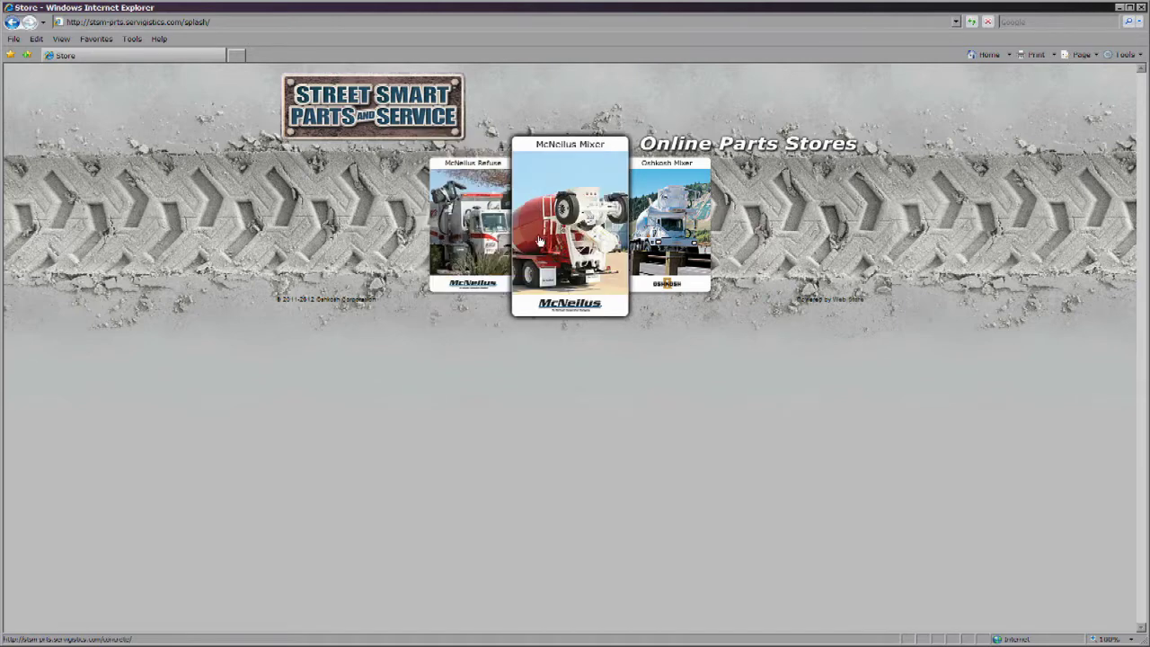
- Enter the McNeilus Mixer store and log on with the account password
click(583, 224)
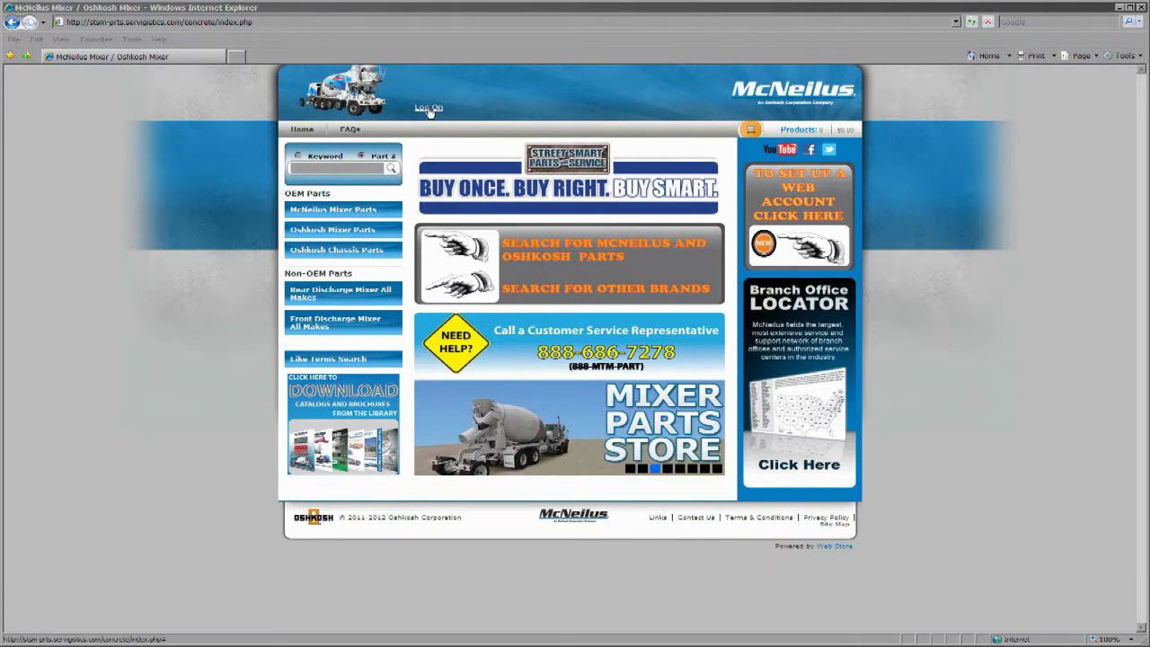
click(429, 107)
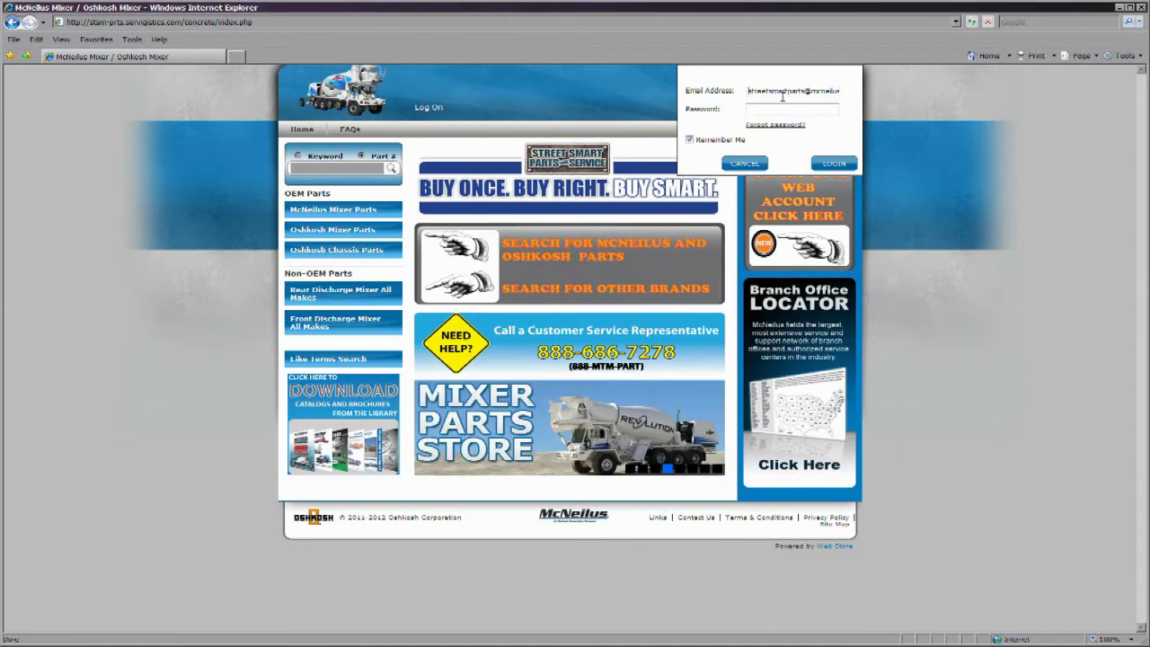
click(775, 109)
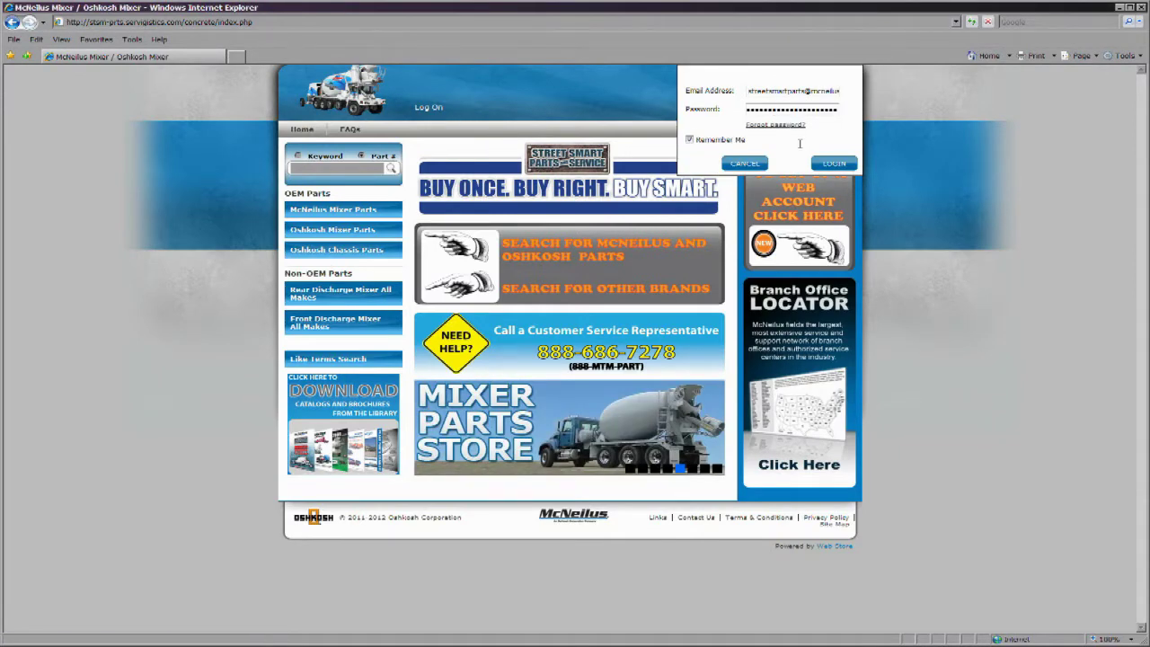
click(821, 166)
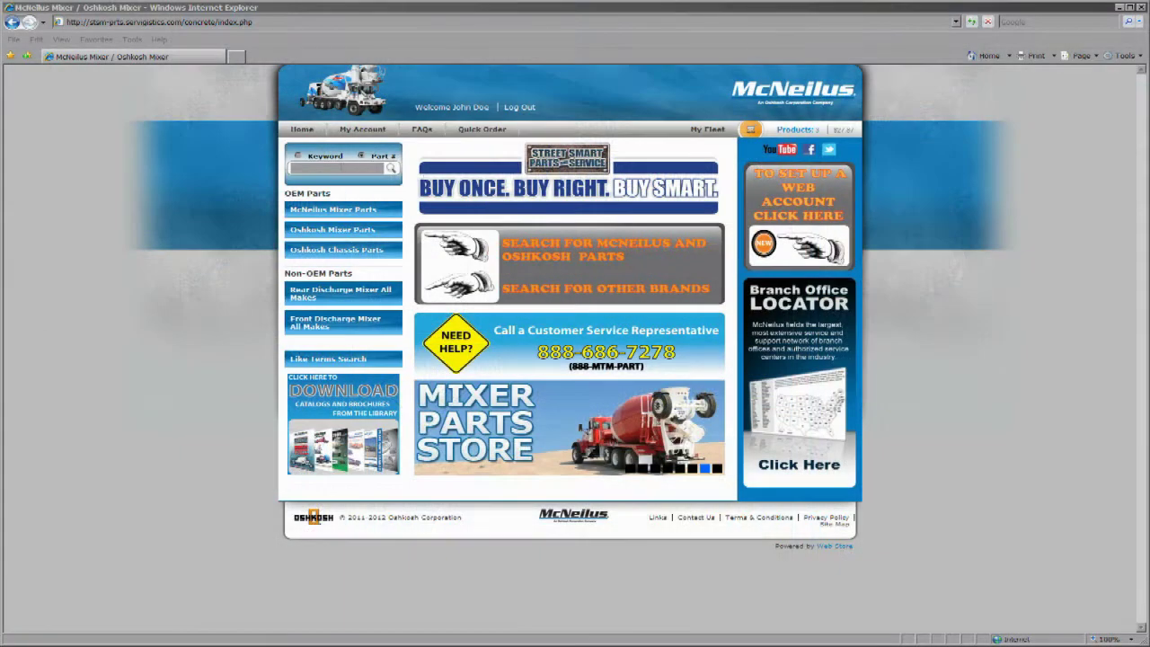
text(494fx)
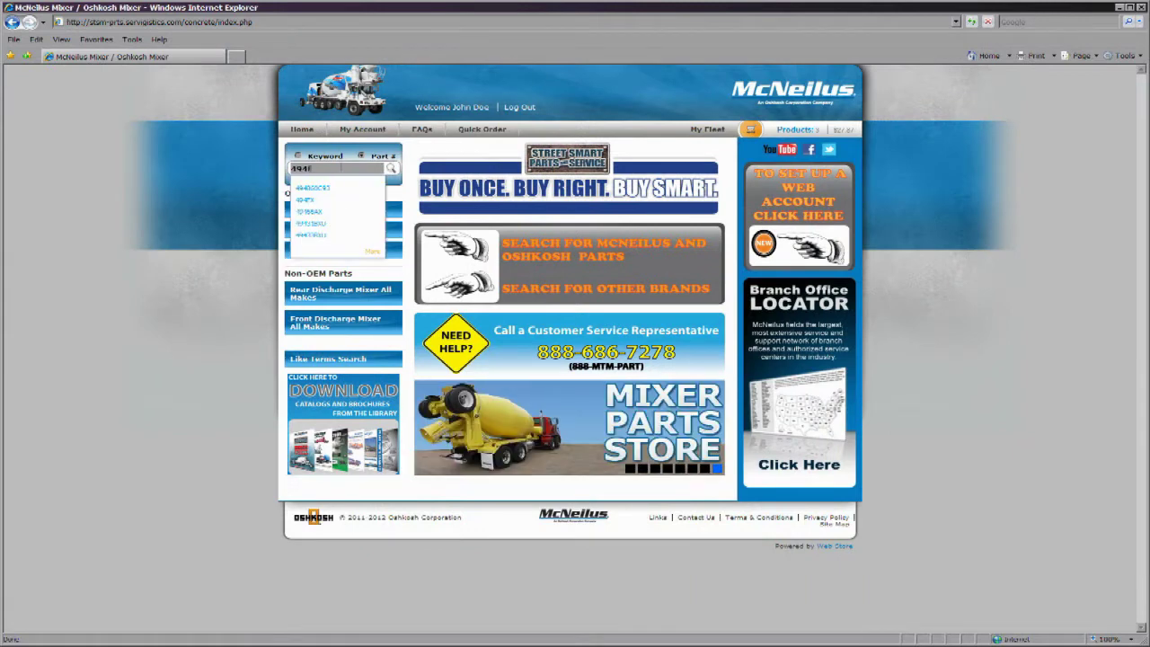
click(325, 189)
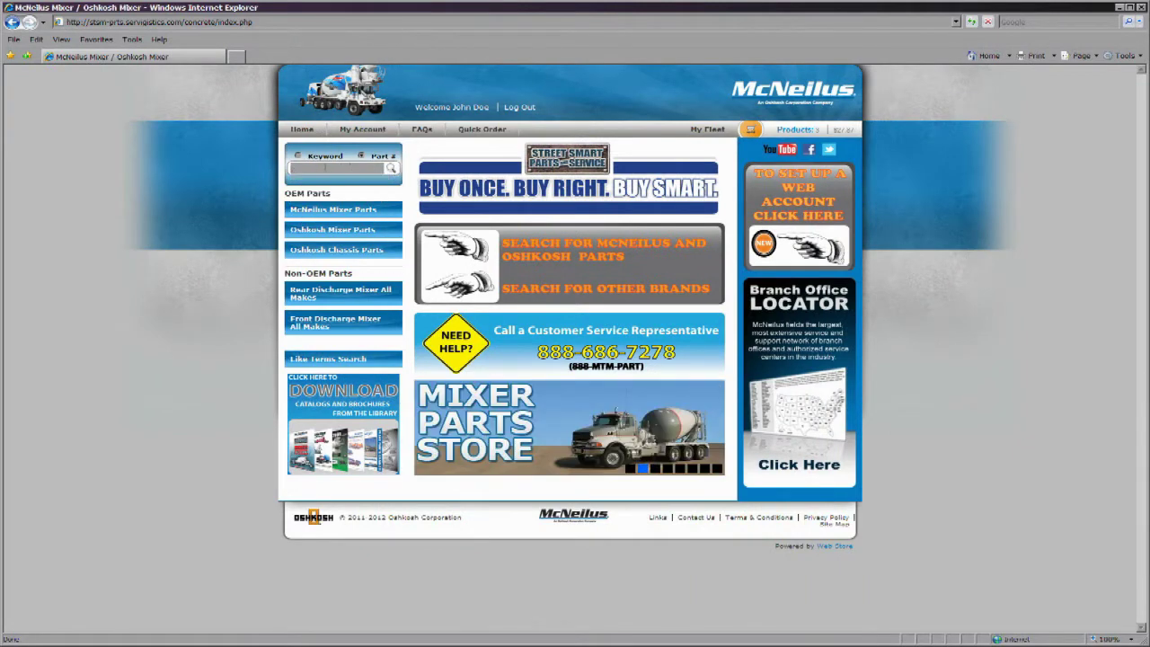
click(299, 157)
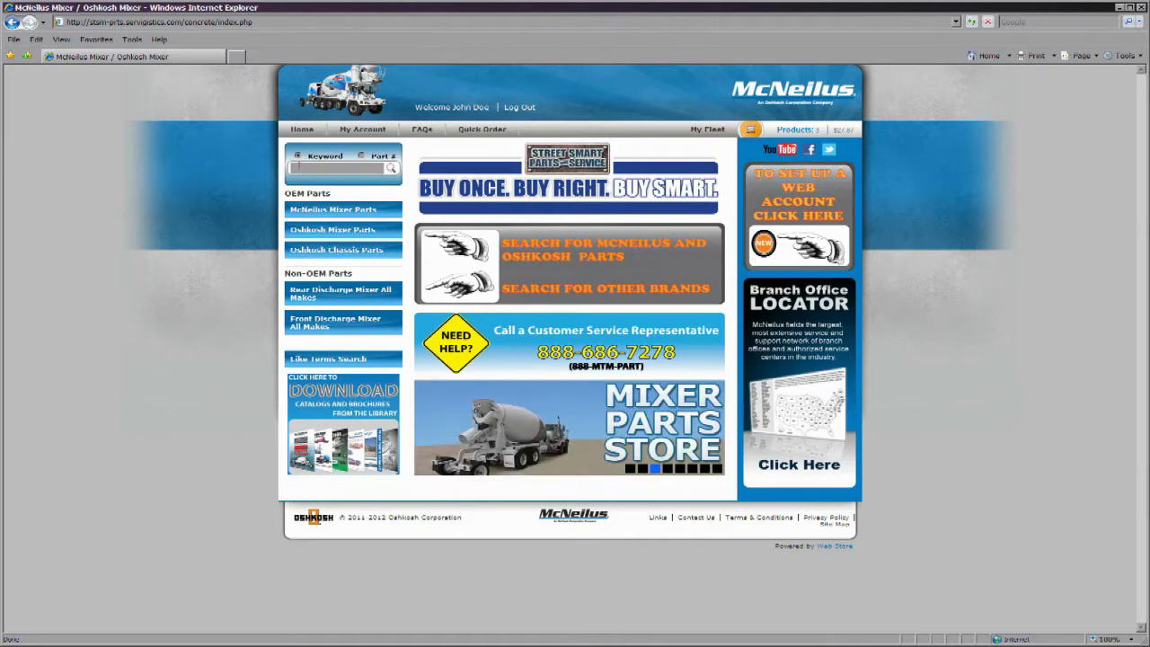
text(tow hook)
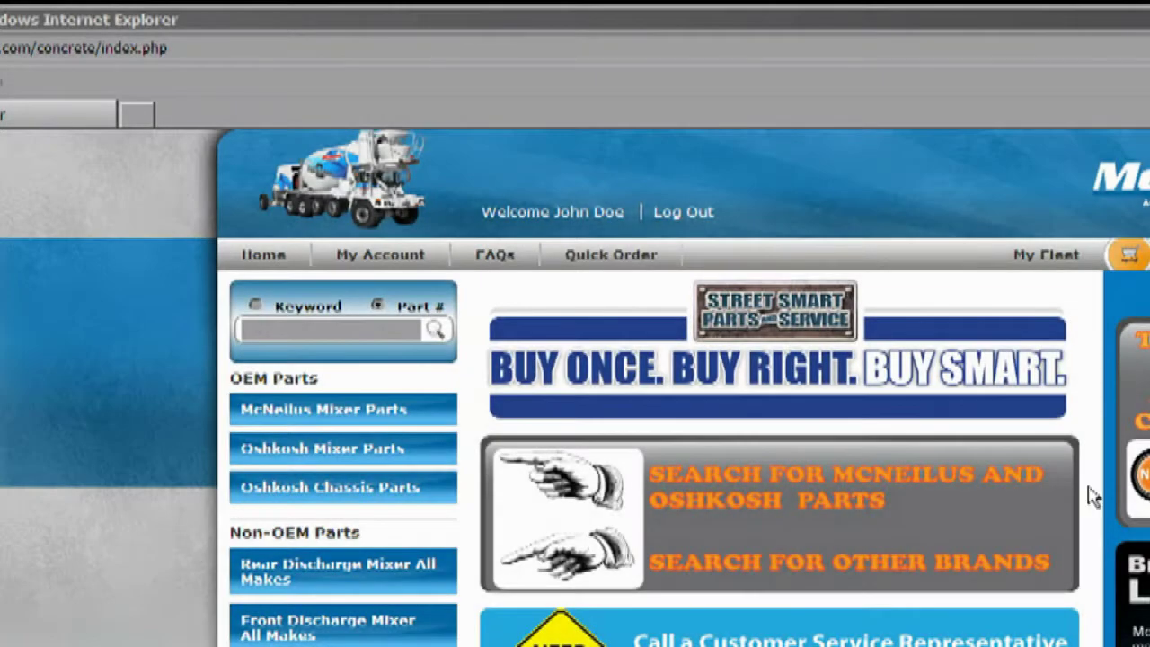
click(338, 328)
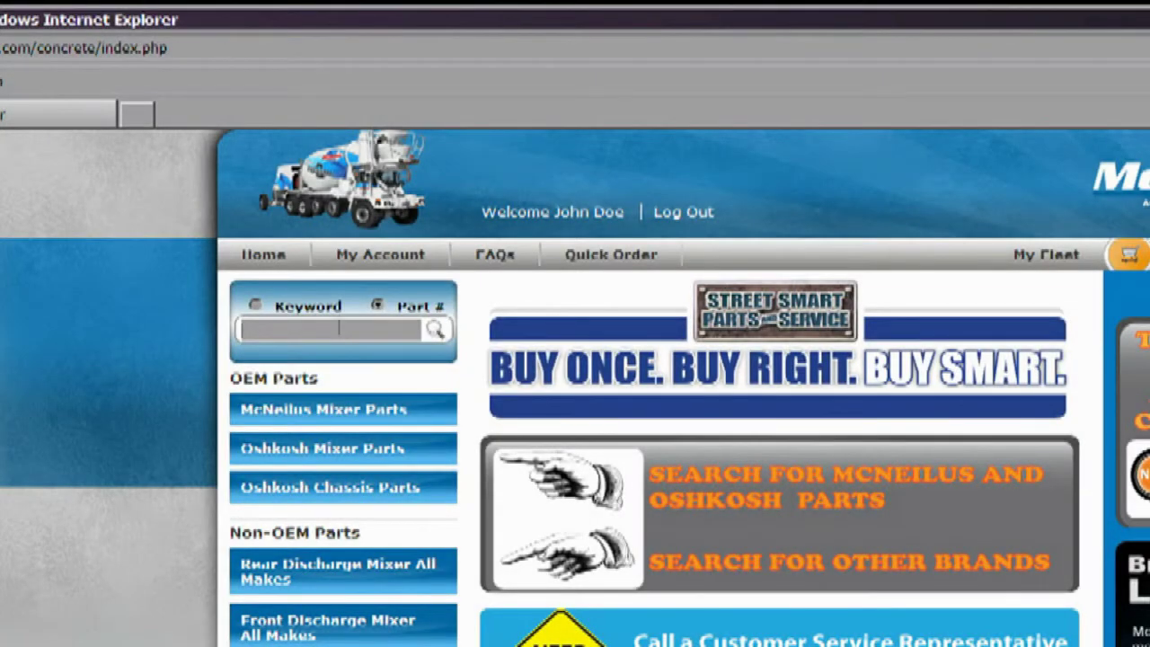
- Try part number 494fx, erase it, and switch to a keyword search for 'tow hook'
text(494fx)
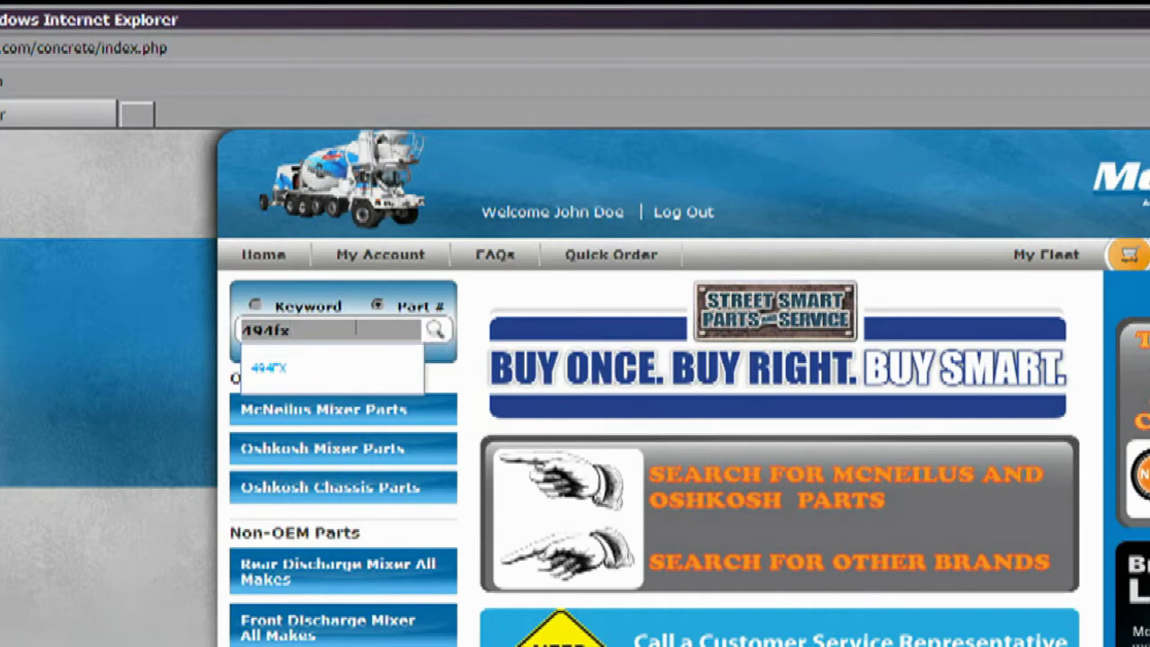
key(BackSpace)
key(BackSpace)
key(BackSpace)
key(BackSpace)
key(BackSpace)
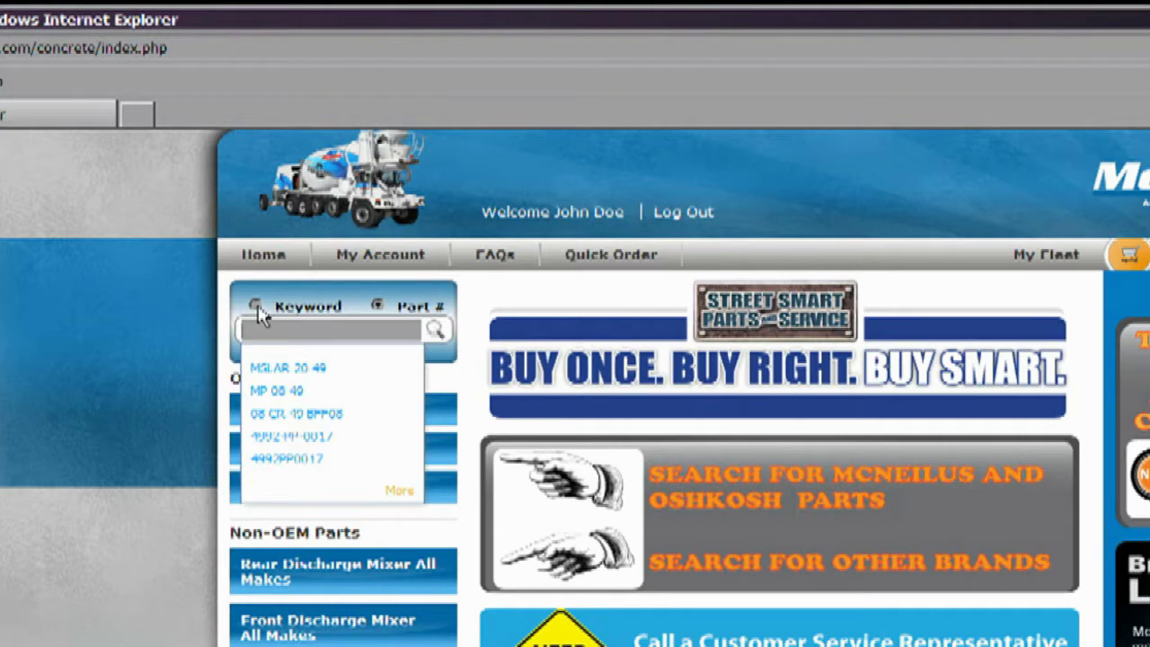
click(255, 306)
click(258, 323)
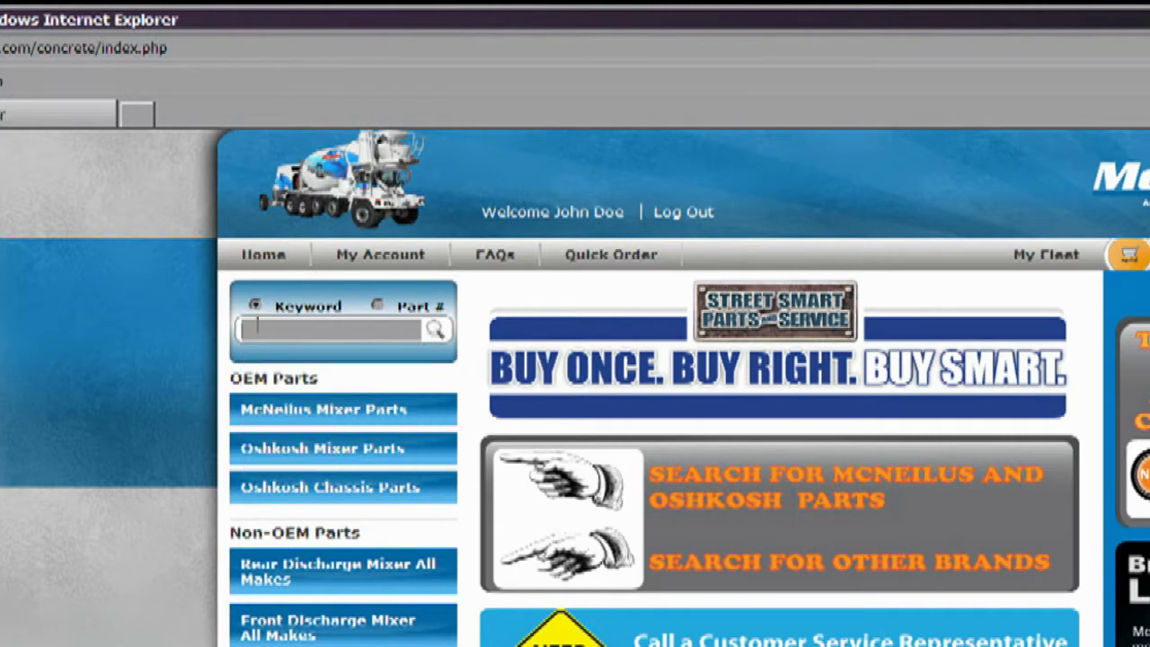
text(tow hook)
- Switch back to part-number search and search for 114271
click(436, 333)
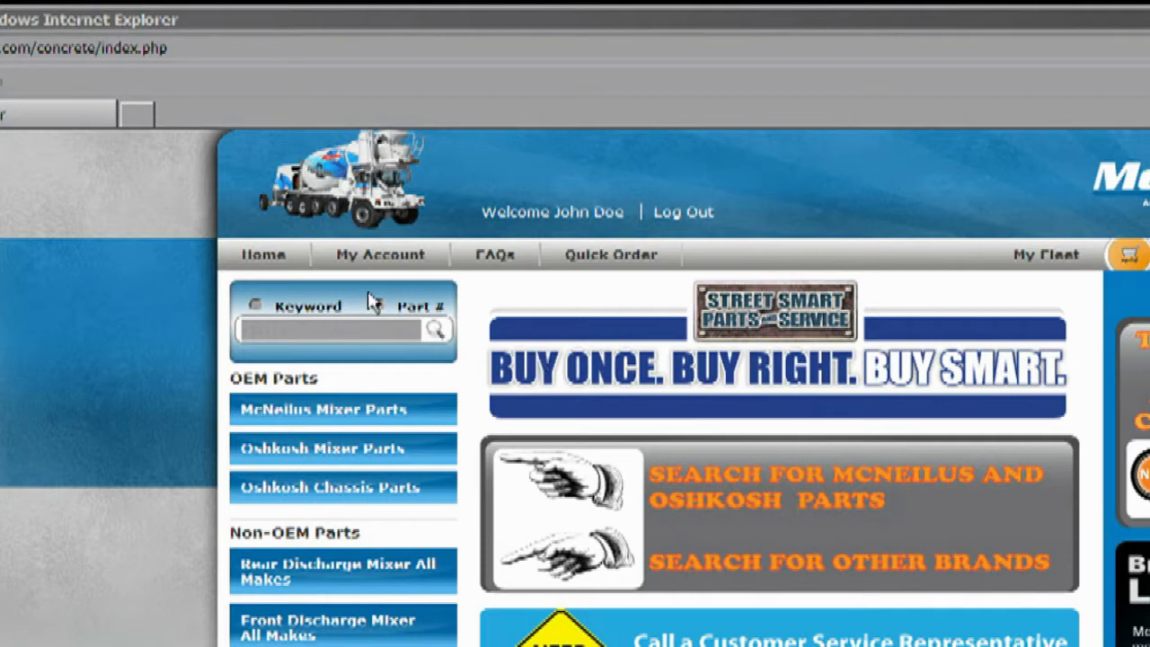
click(289, 331)
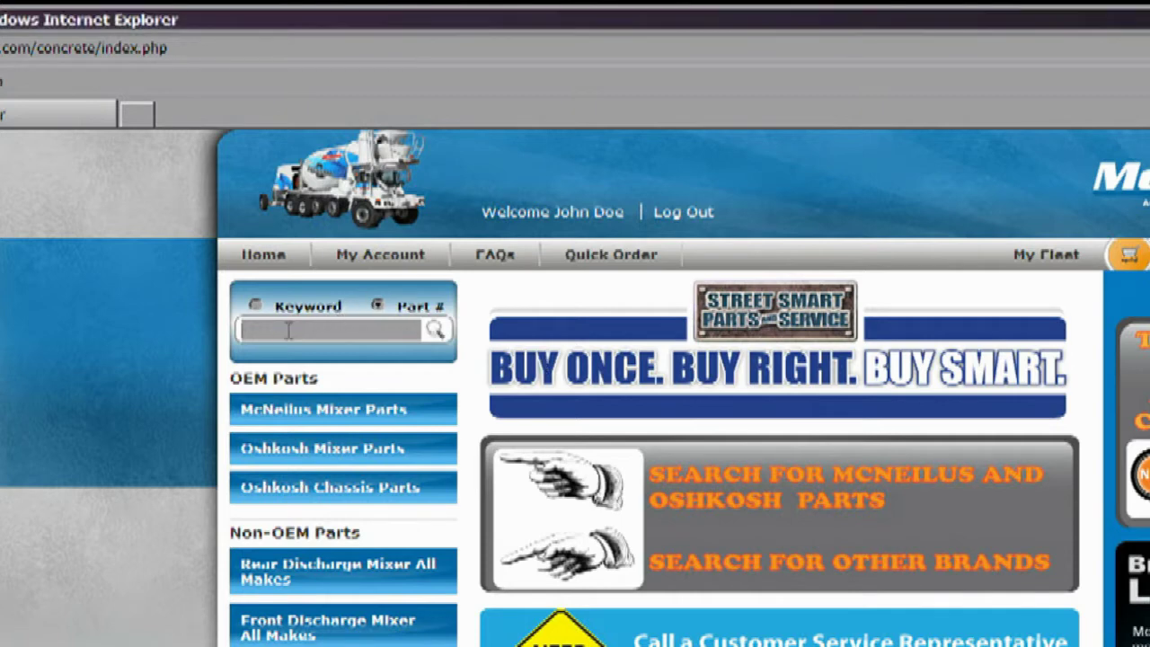
text(114271)
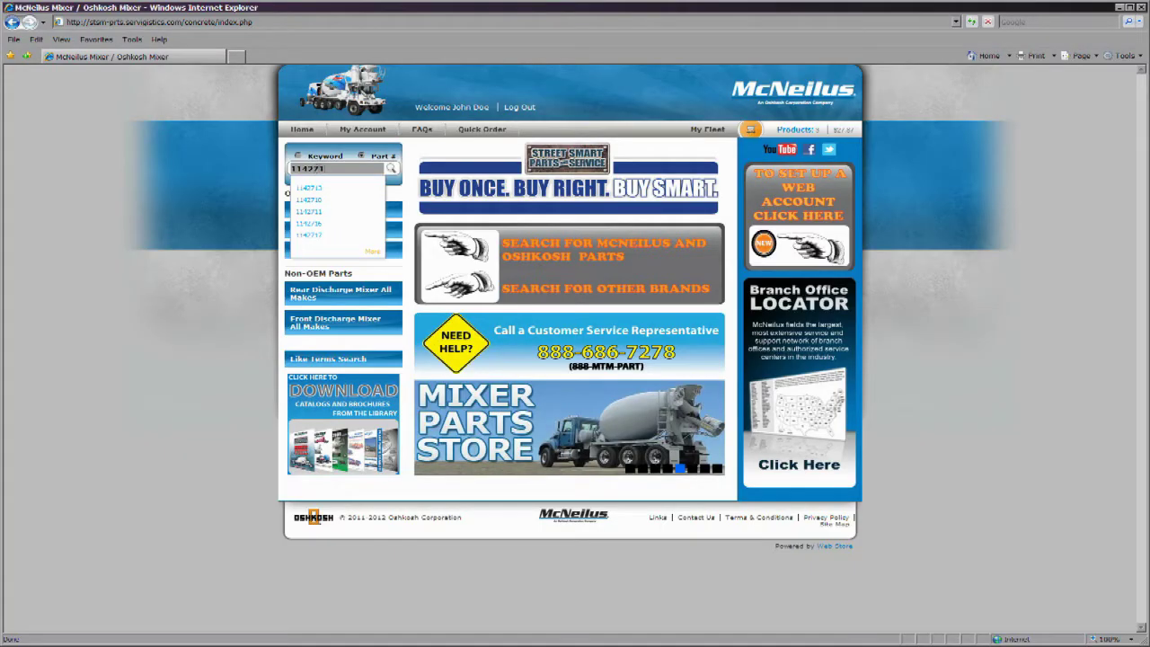
click(391, 170)
- Submit the 114271 search, scroll the results and pick the LT,AMBER,S MARKER light
click(391, 171)
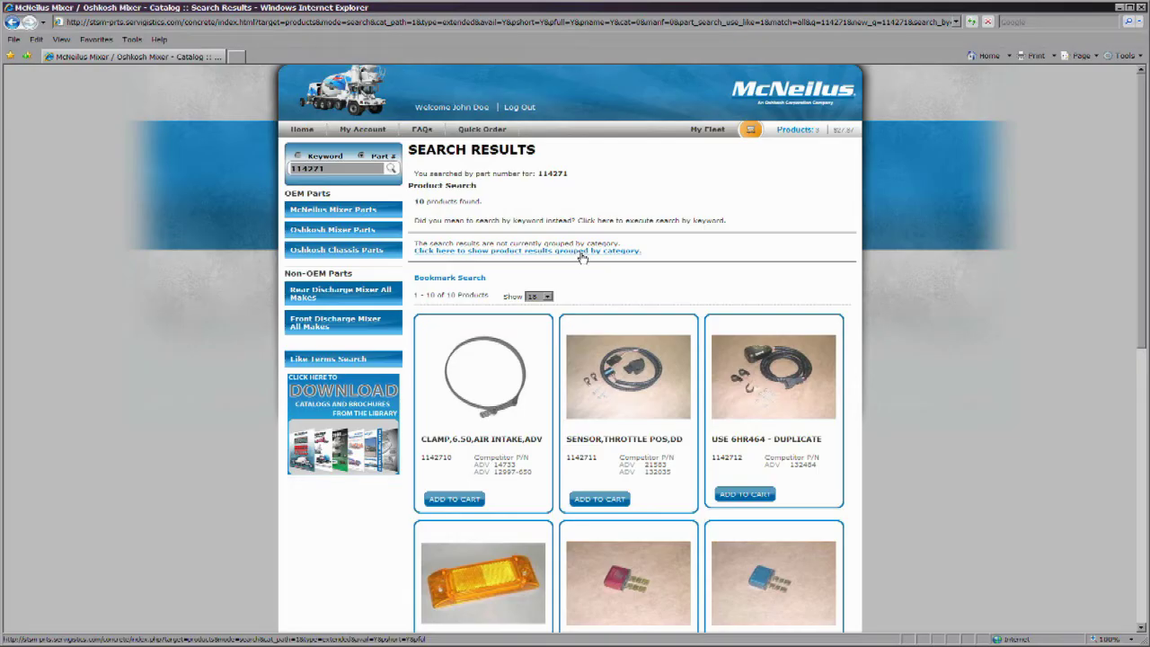
scroll(552, 393, down, 4)
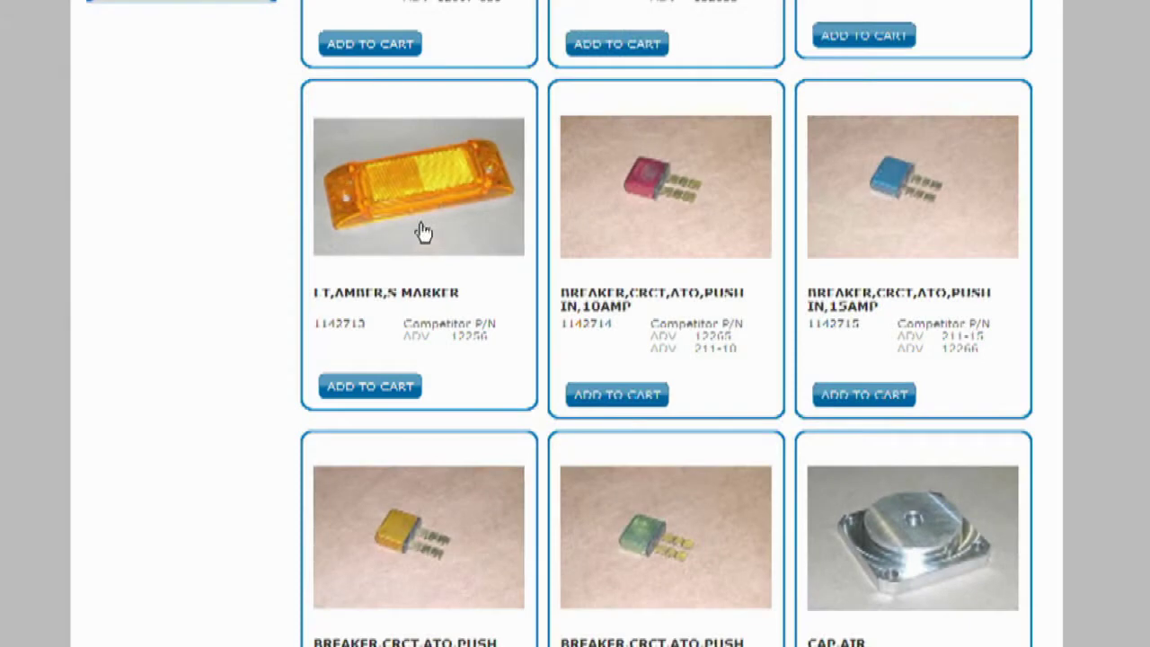
click(424, 232)
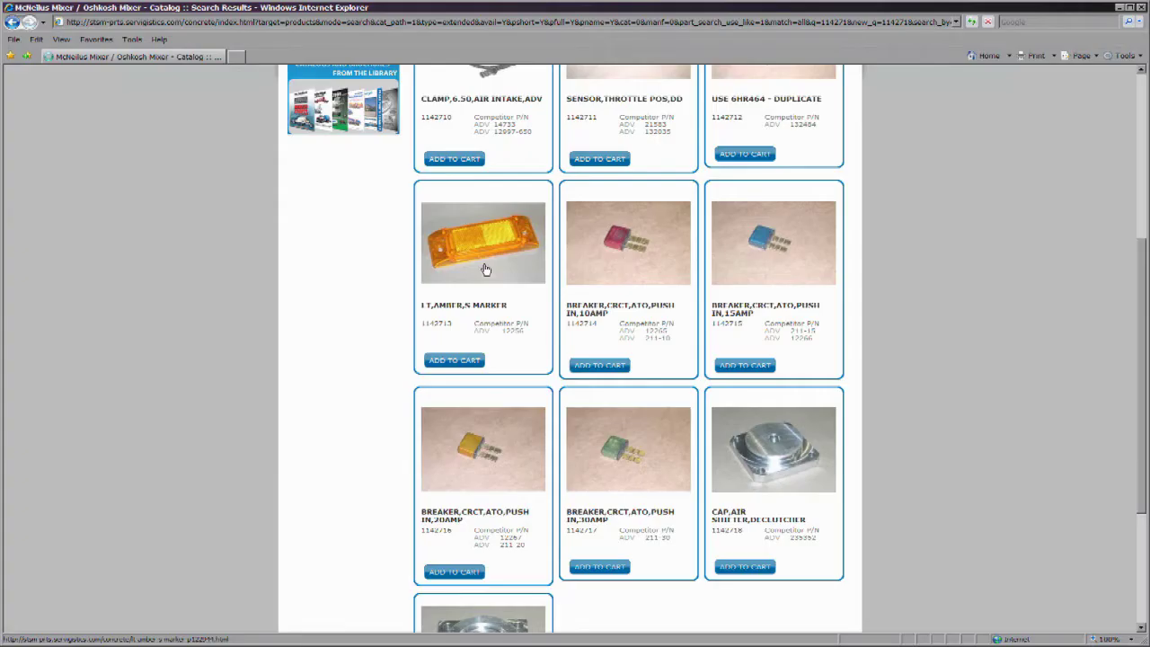
- Open the LT,AMBER,S MARKER (1142713) page, view its enlarged photo and cross-references, then Notes
click(485, 270)
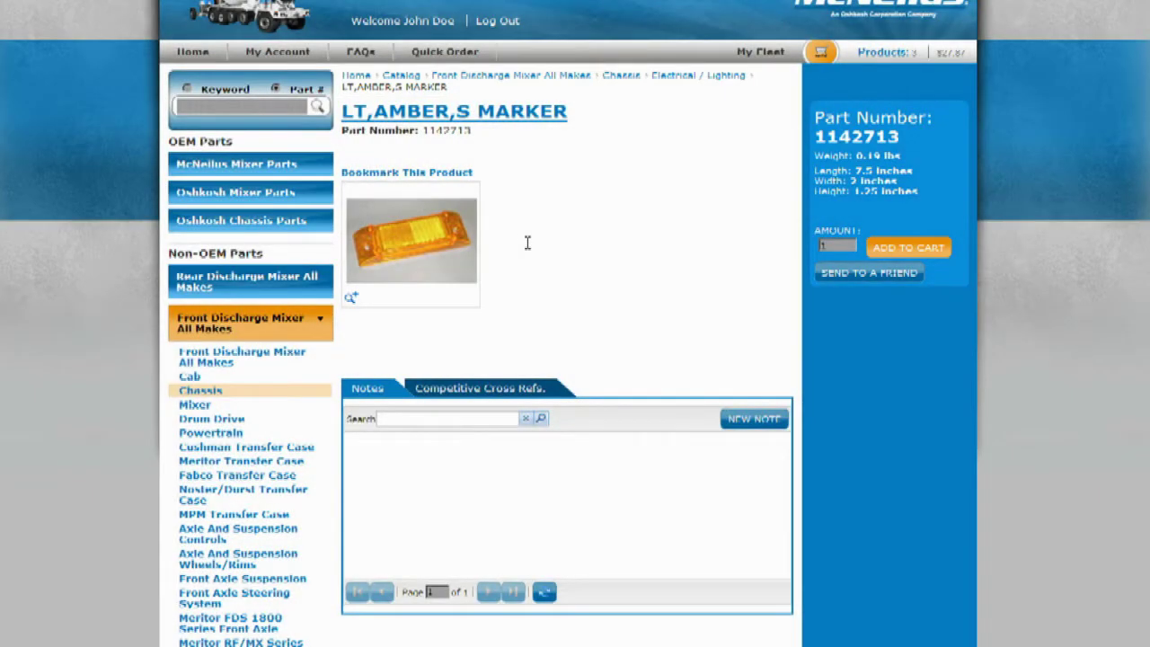
click(351, 298)
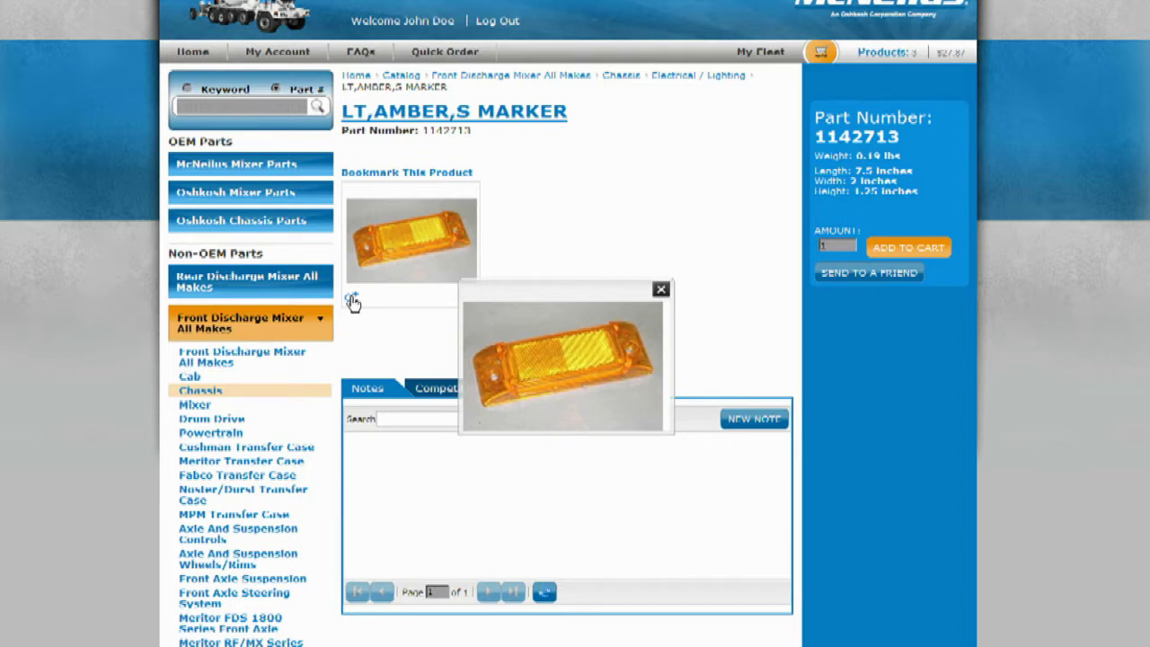
click(662, 291)
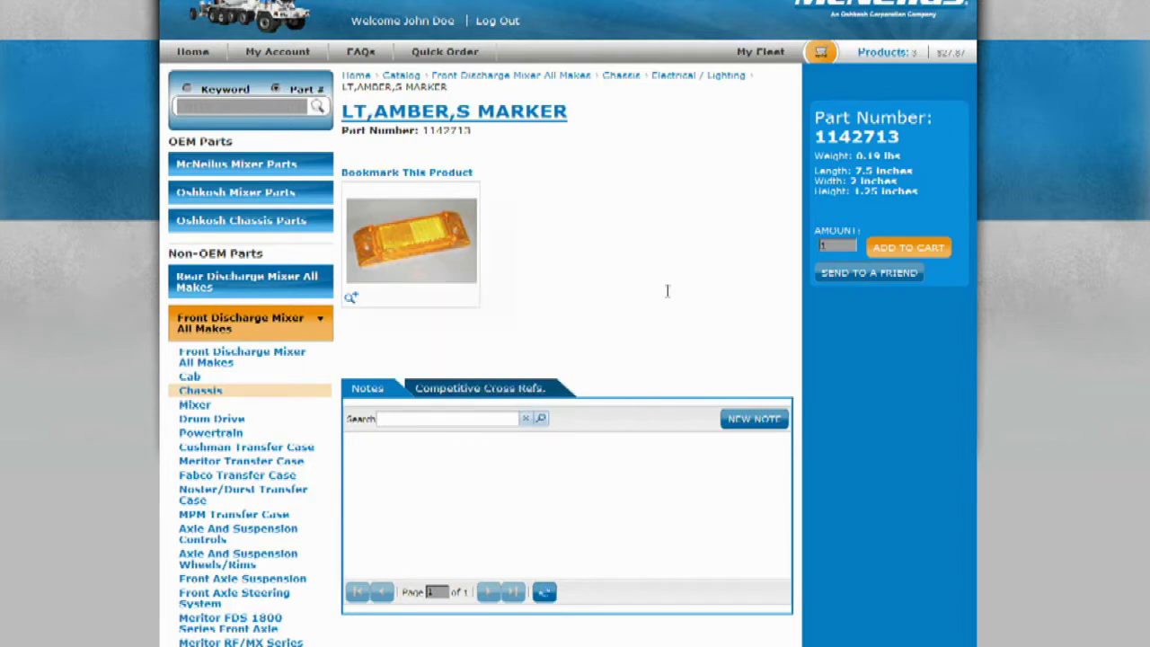
click(521, 391)
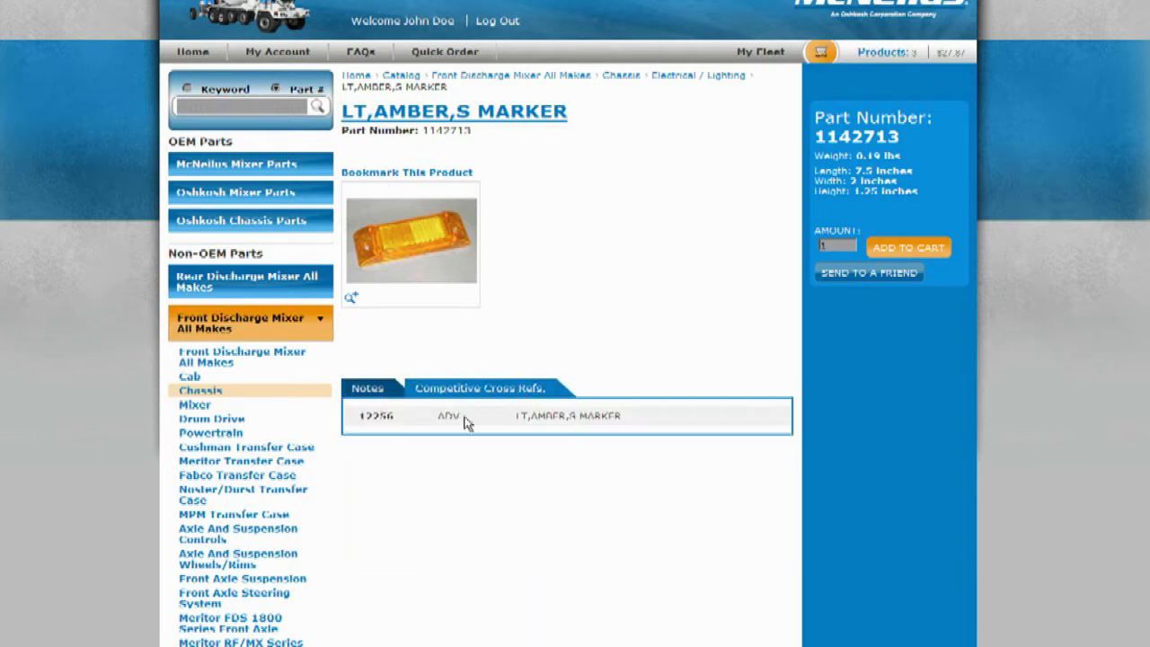
click(372, 394)
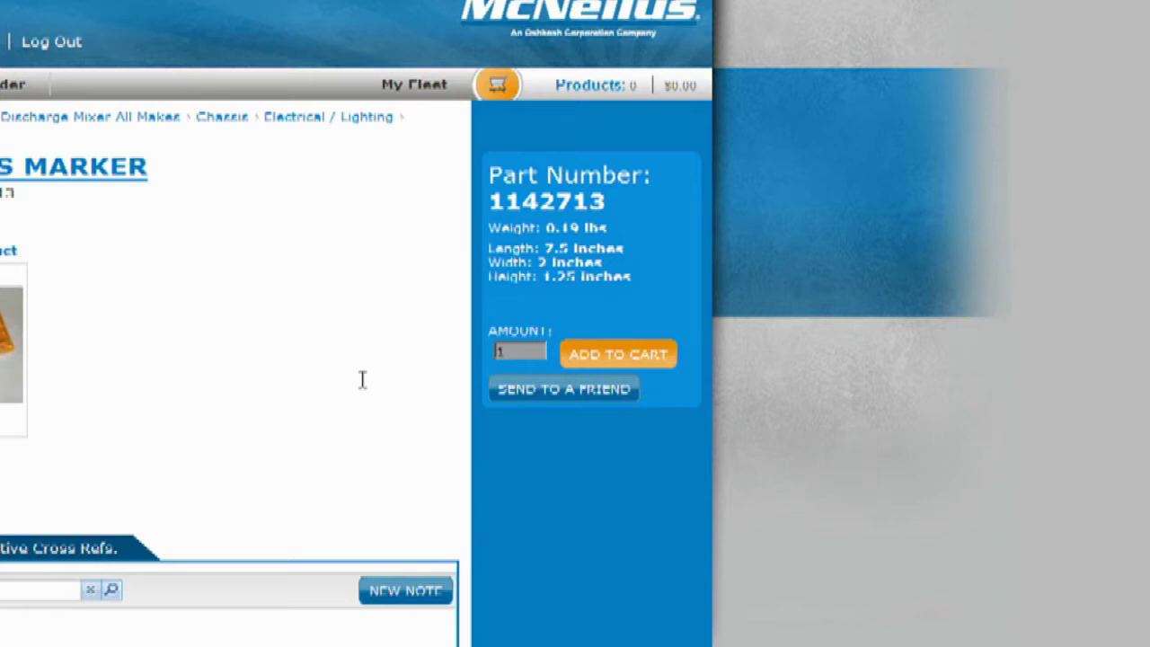
- Add 5 LT,AMBER,S MARKER lights to the cart ($21.05) and return to the home page
double_click(513, 352)
text(5)
click(618, 357)
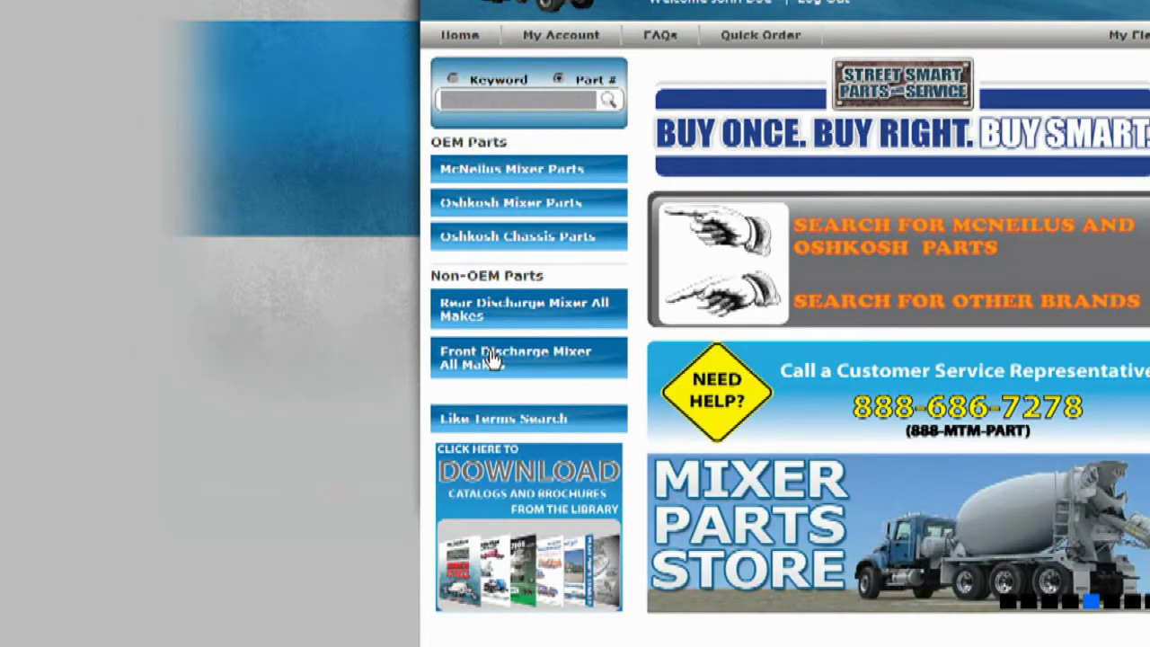
click(494, 358)
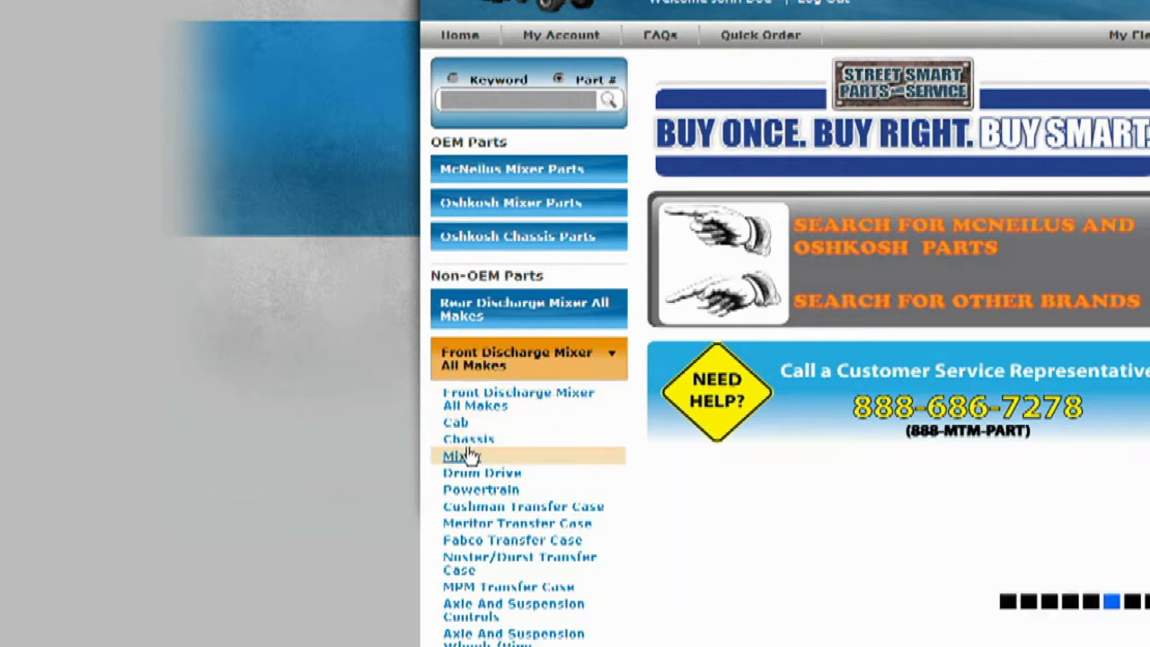
- Browse Front Discharge Mixer All Makes > Mixer > Main Chutes and scroll its listing
click(463, 456)
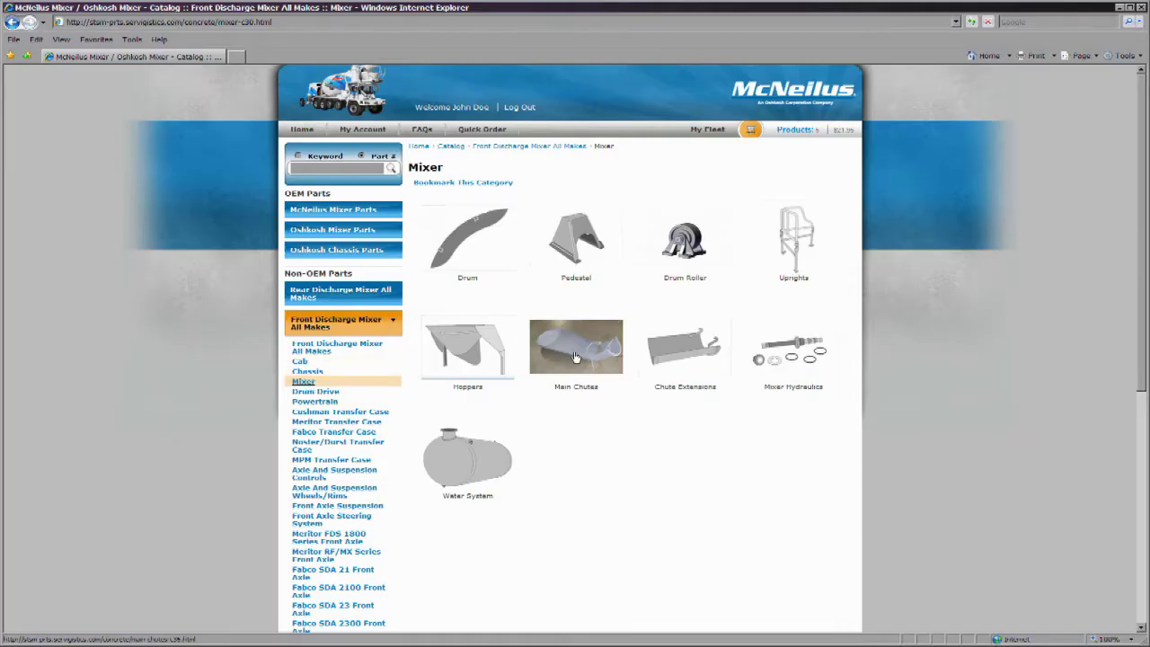
click(576, 356)
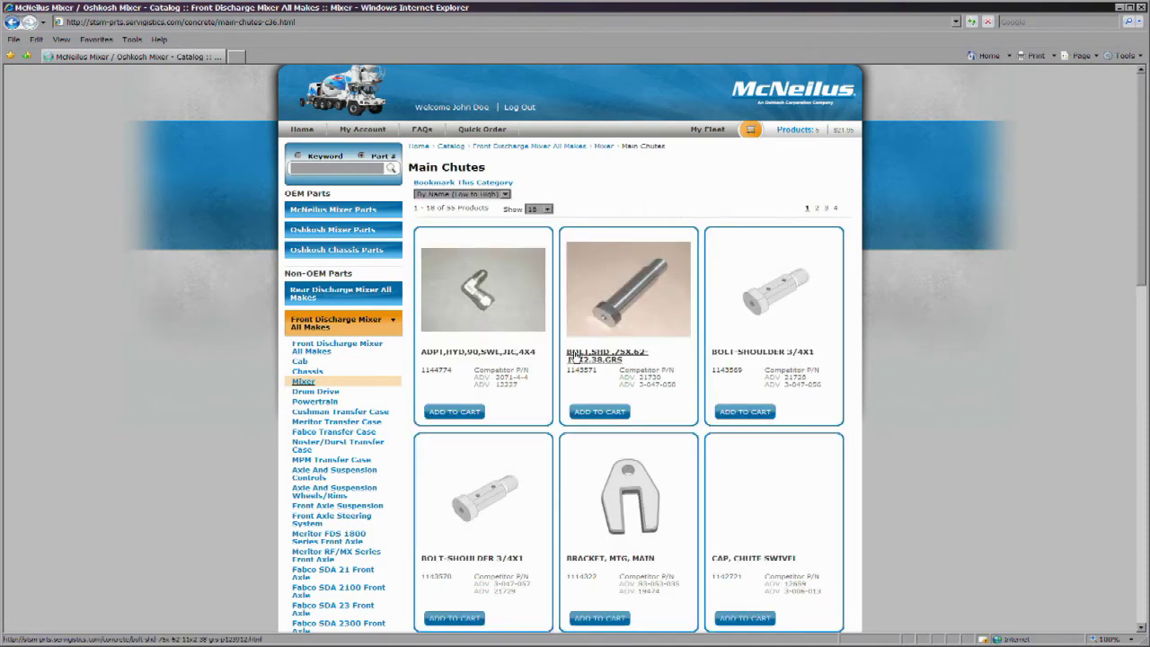
scroll(575, 410, down, 5)
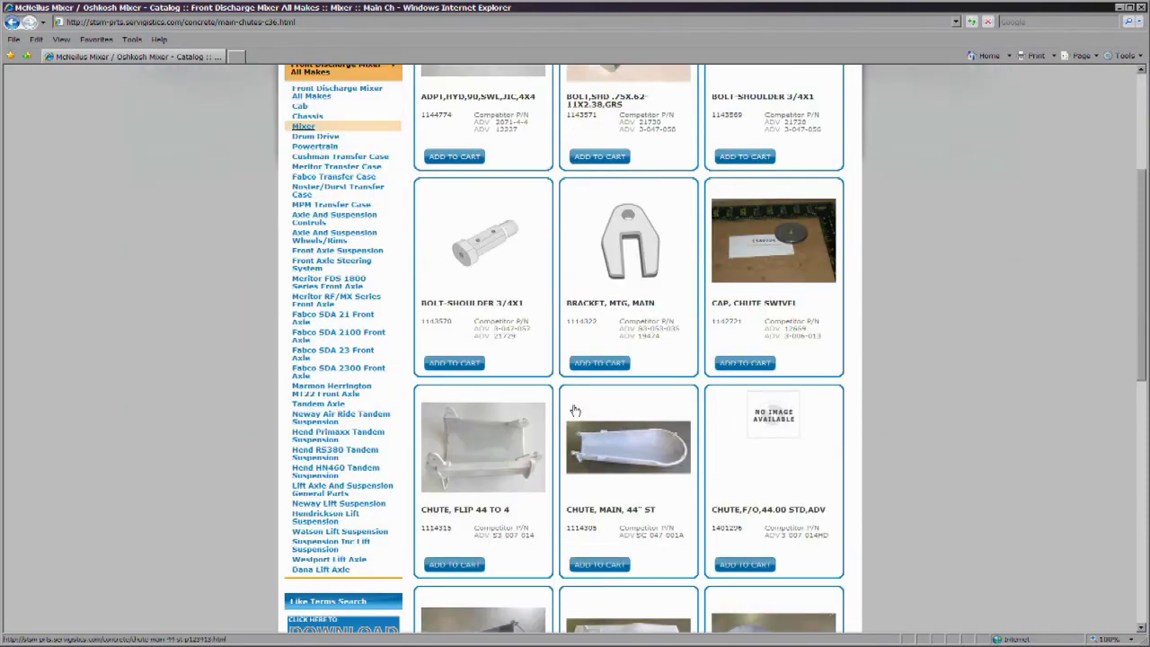
scroll(575, 409, down, 4)
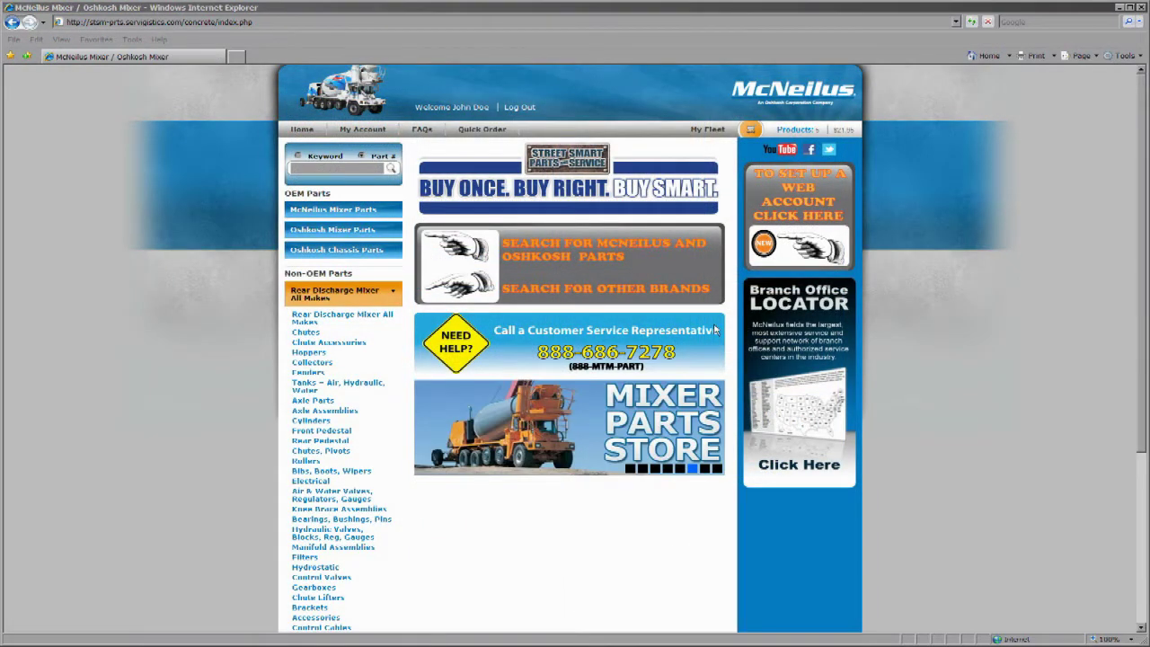
- Open the Rear Discharge Chutes catalog filtered to Kimble models, then go to Rollers
click(314, 336)
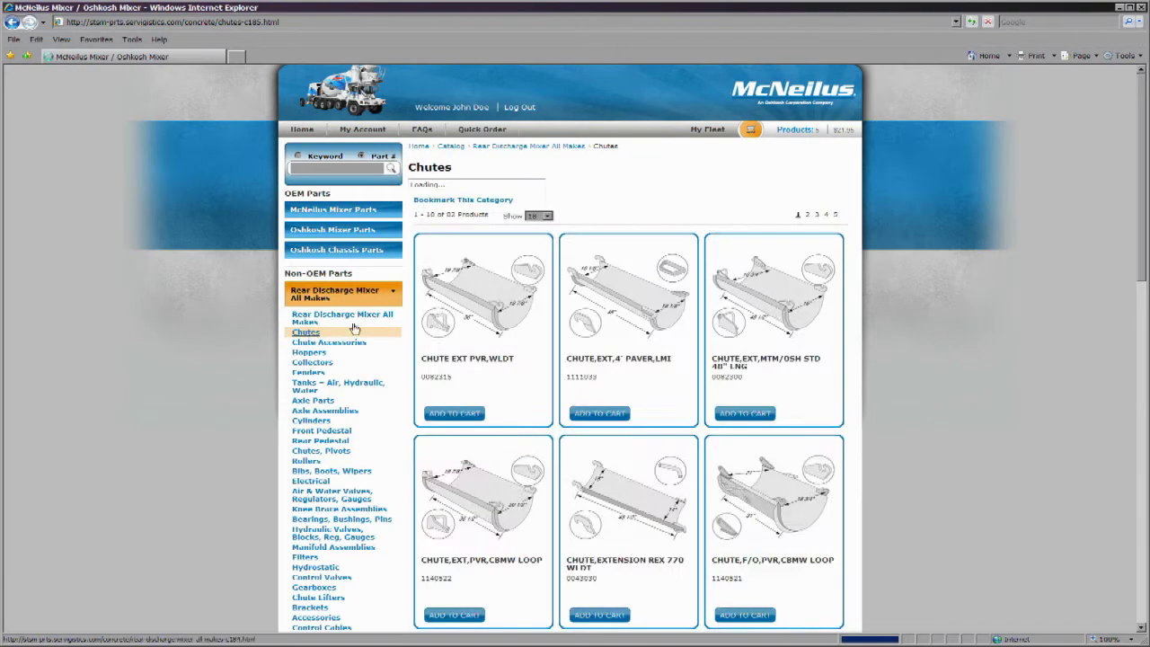
click(523, 212)
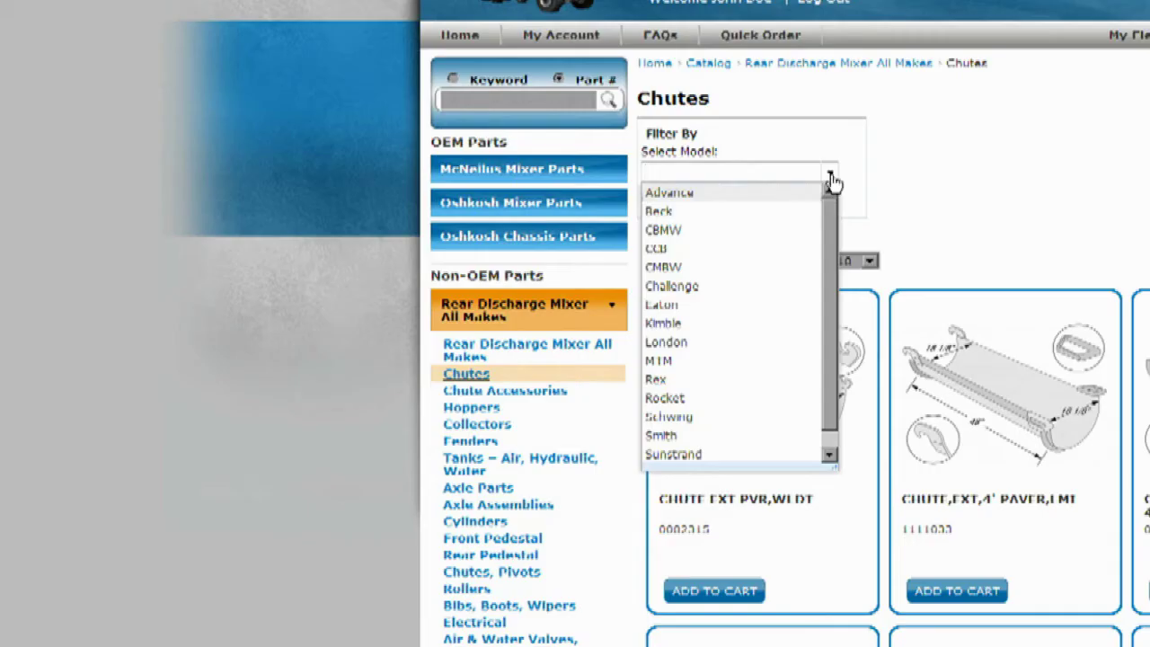
click(755, 323)
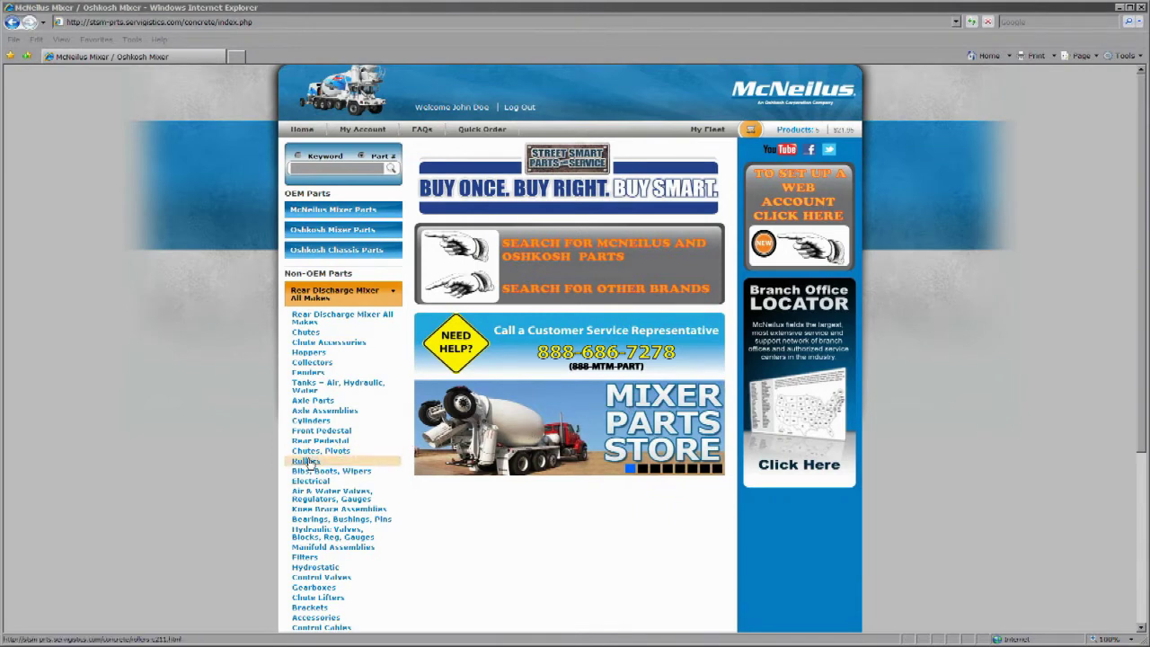
click(307, 461)
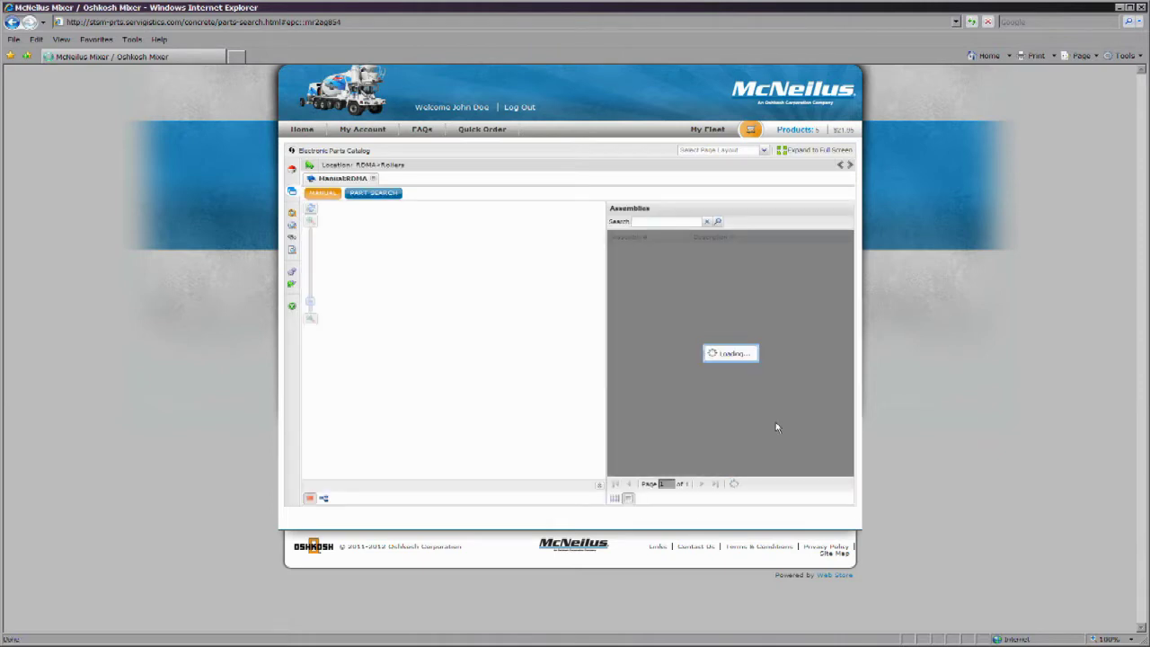
- Select the MTM ROLLER 4-1/4" (ROMA_Roller-08) assembly in the Rollers catalog
click(725, 343)
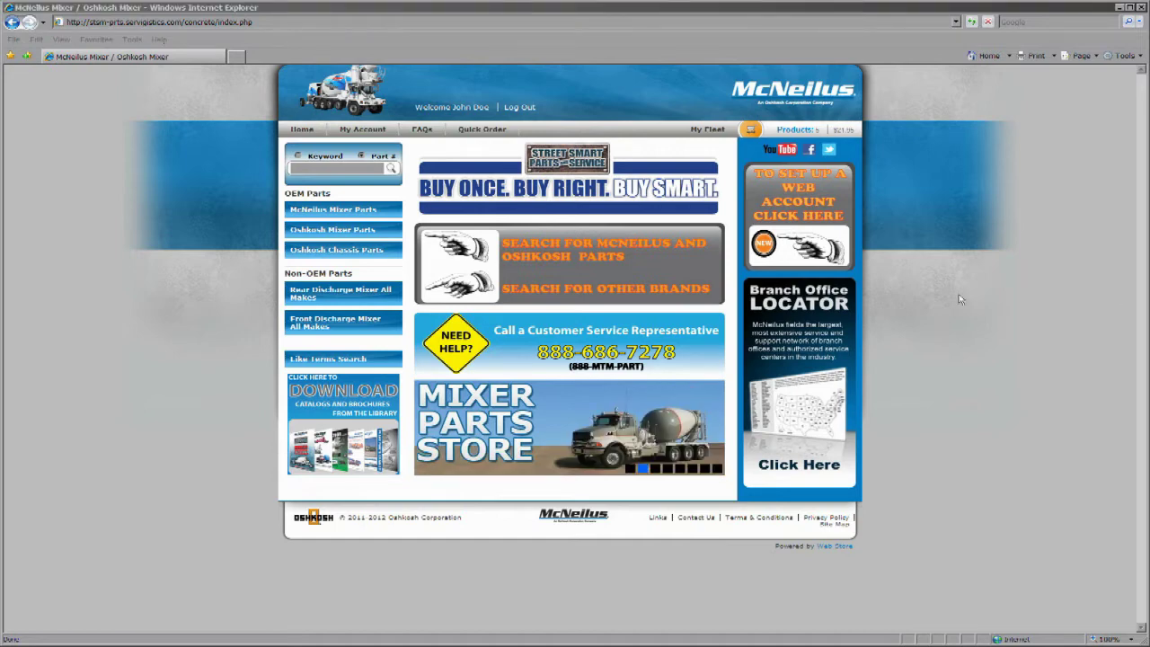
- Open the Oshkosh Mixer Parts electronic catalog expanded to full screen
click(347, 229)
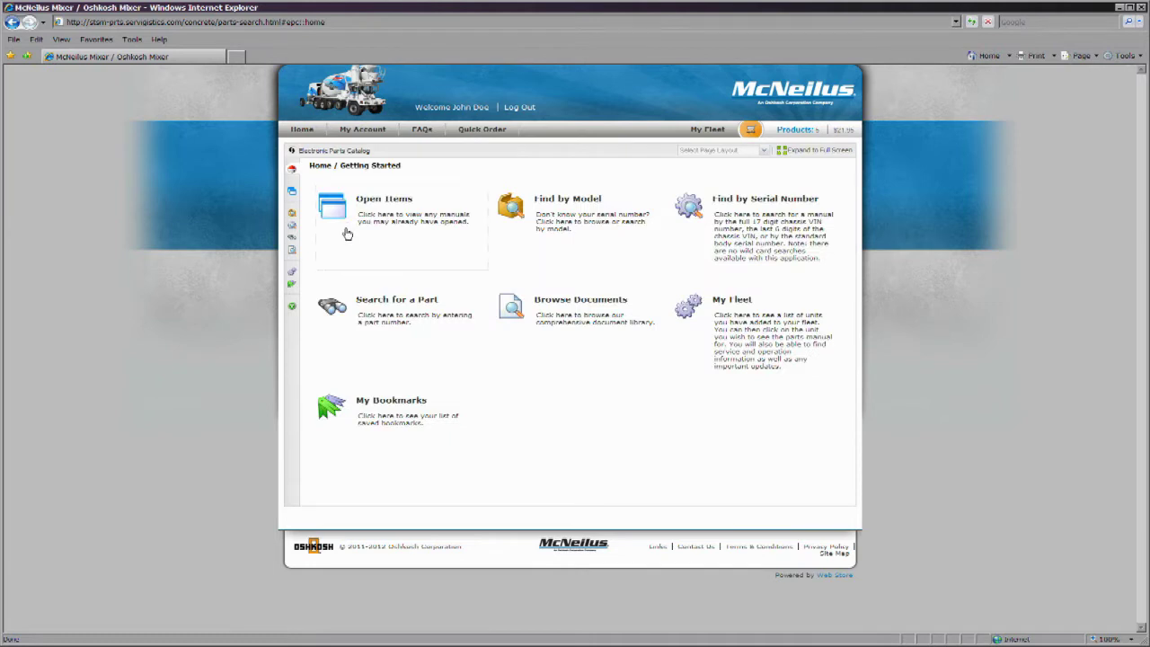
click(780, 151)
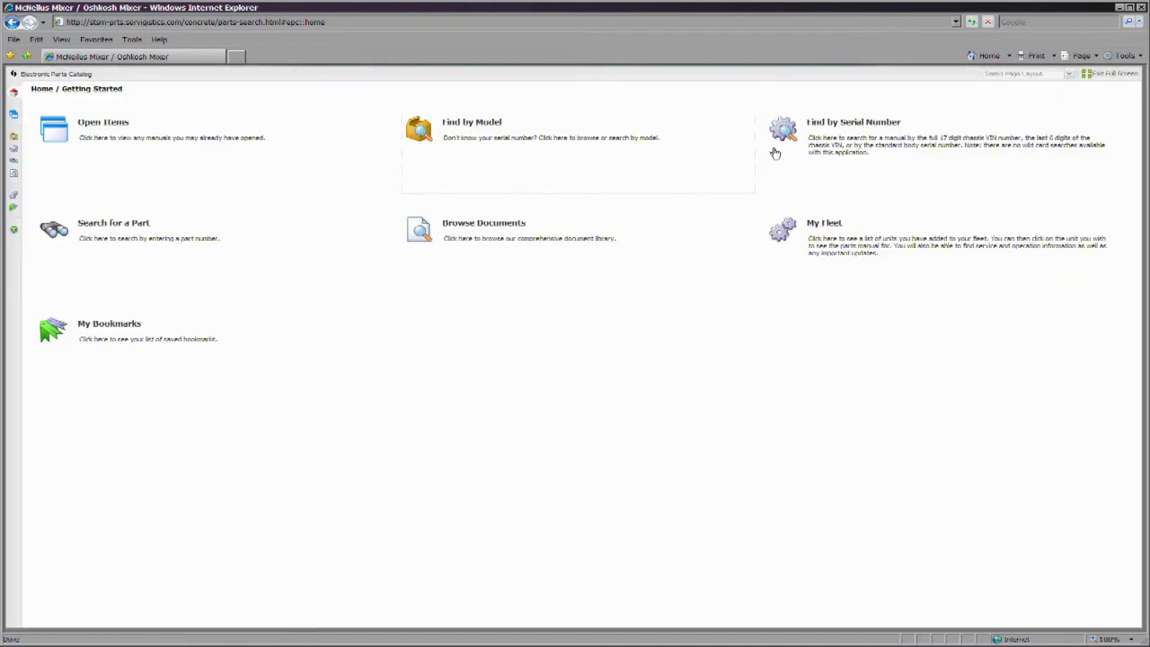
click(534, 139)
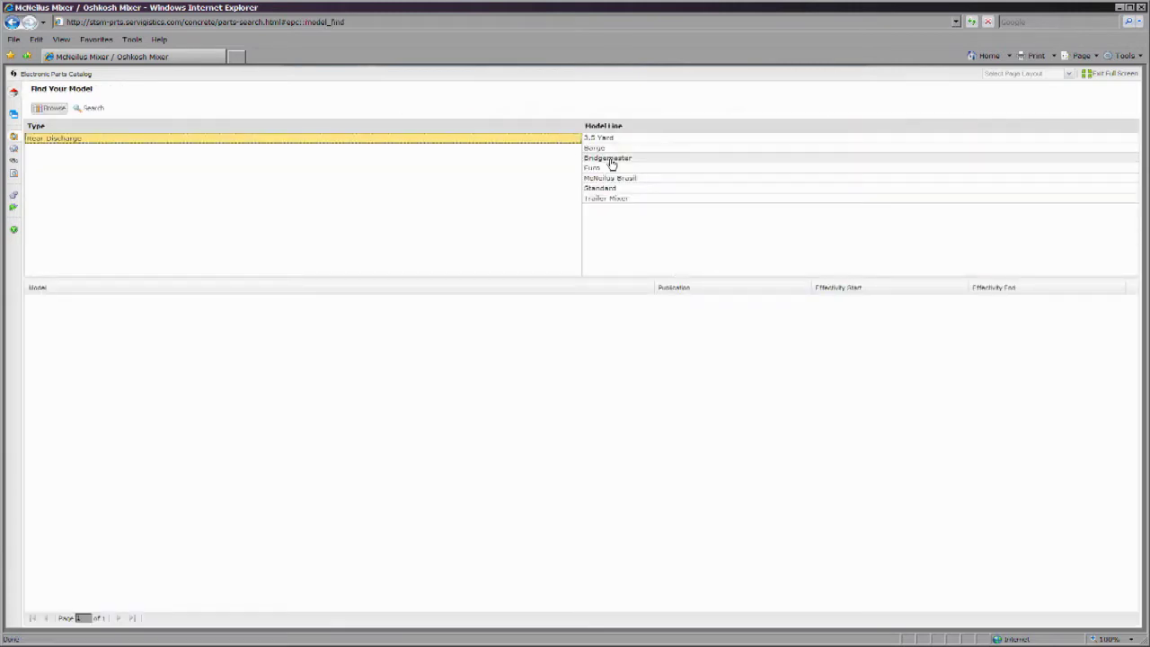
- Open the Bridgemaster MANUAL,PARTS,BMV,14YD MIXER manual from the Find by Model list
click(610, 160)
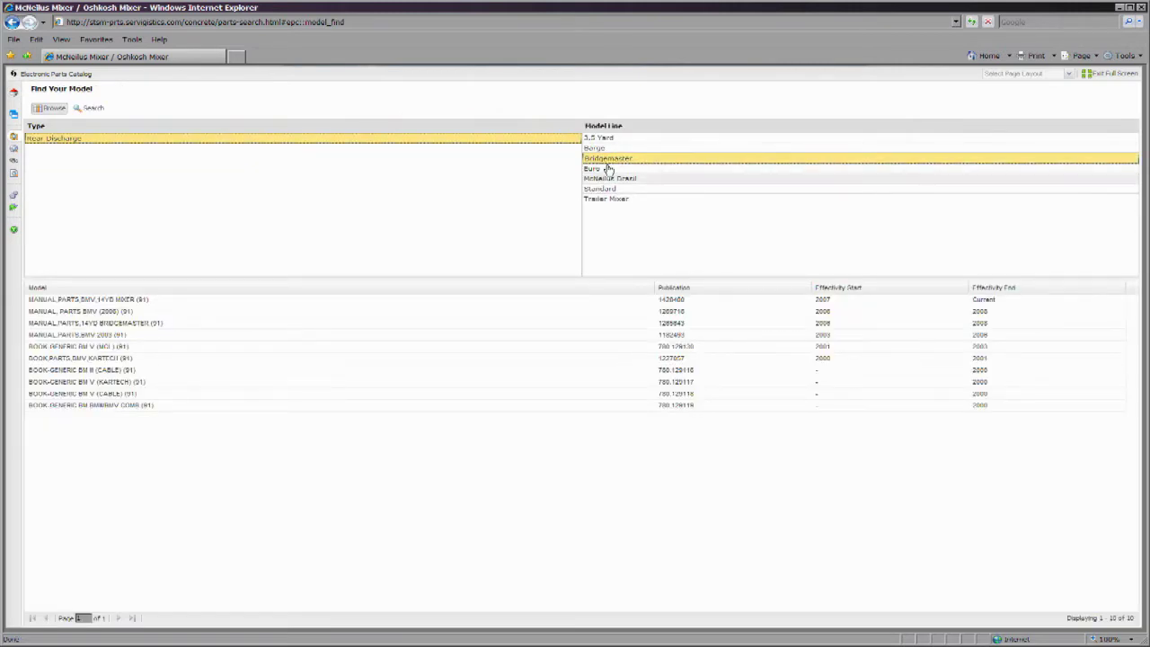
double_click(508, 300)
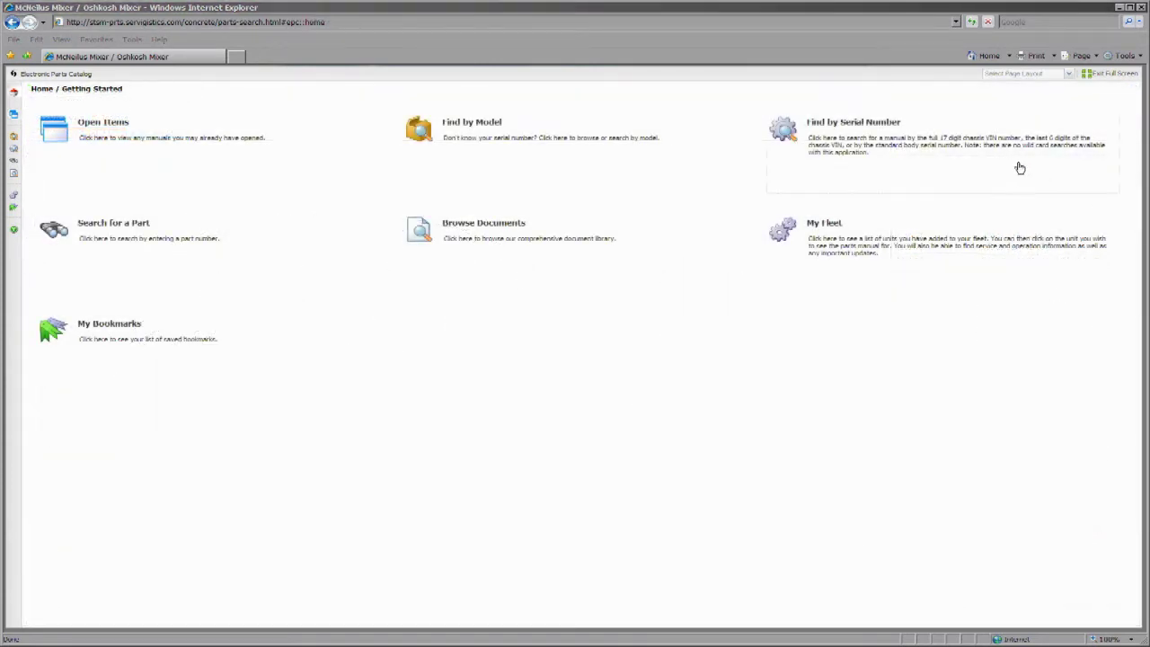
click(870, 125)
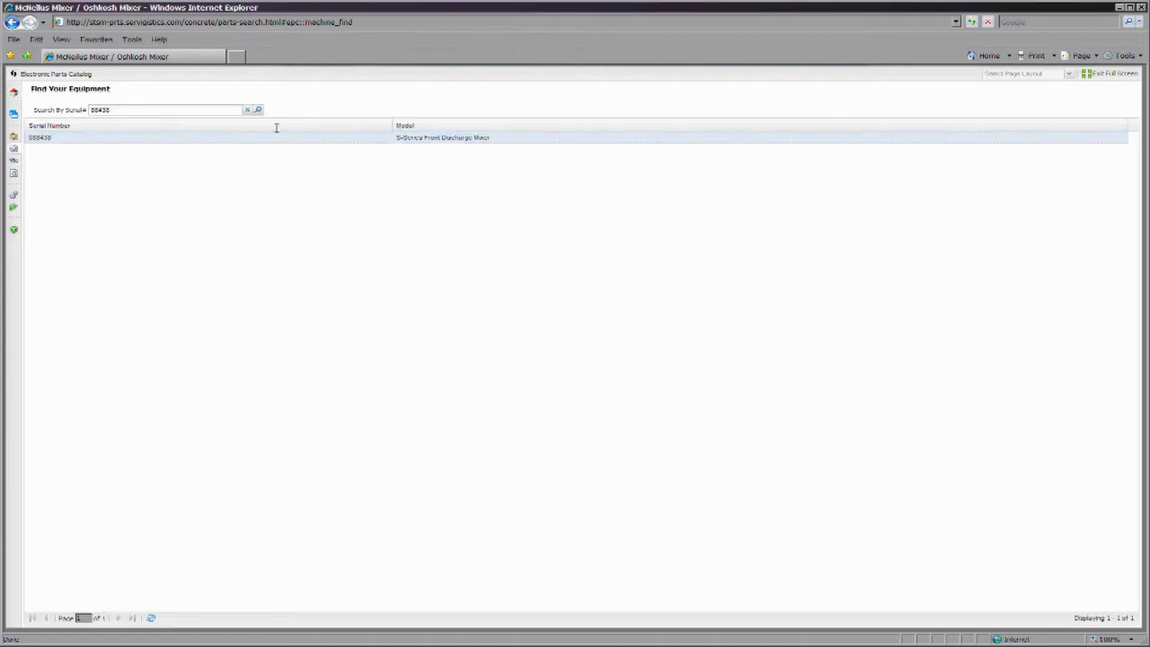
- Look up serial 88438, open the S-Series Front Discharge Mixer equipment page, then close it
double_click(115, 111)
text(88438)
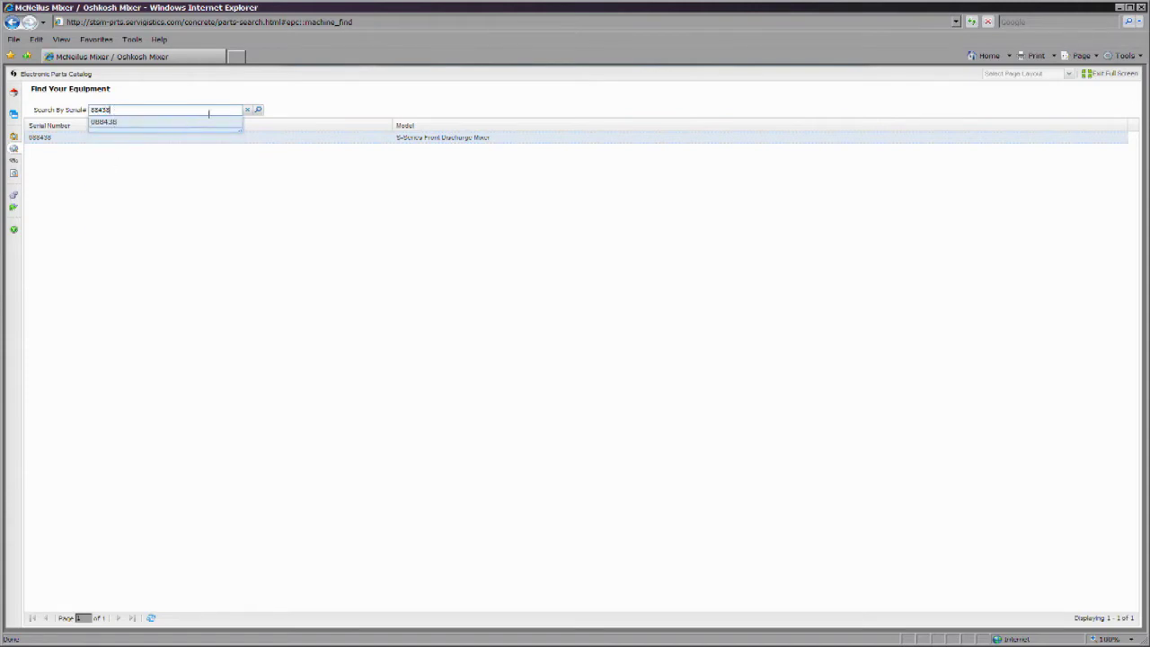
click(257, 111)
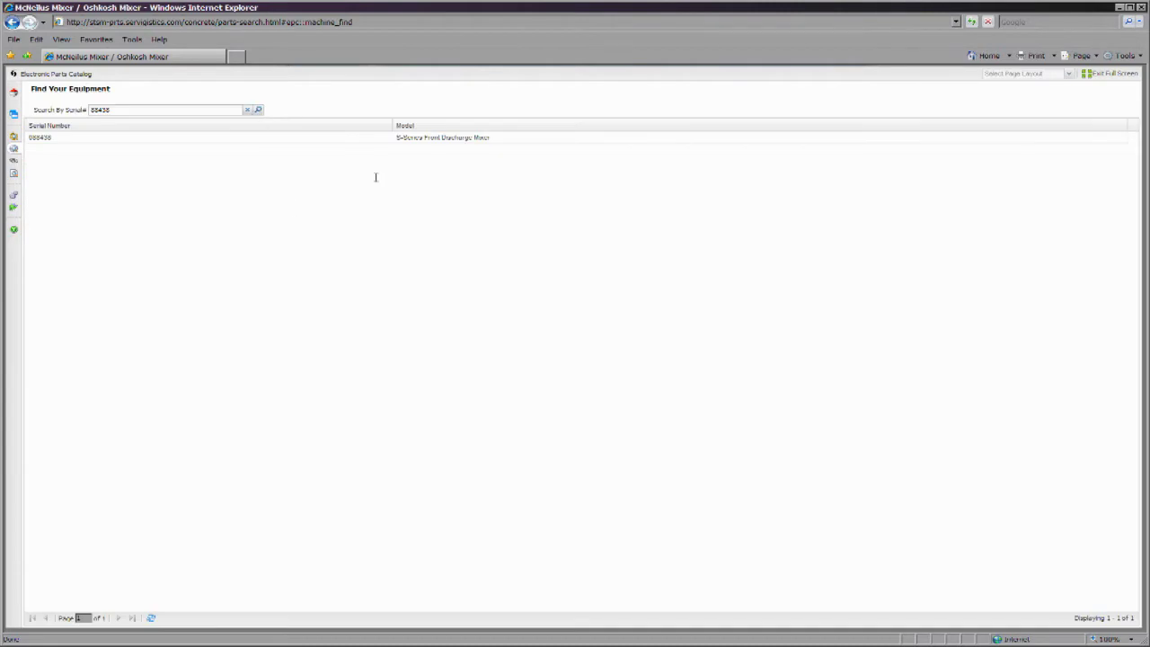
double_click(440, 139)
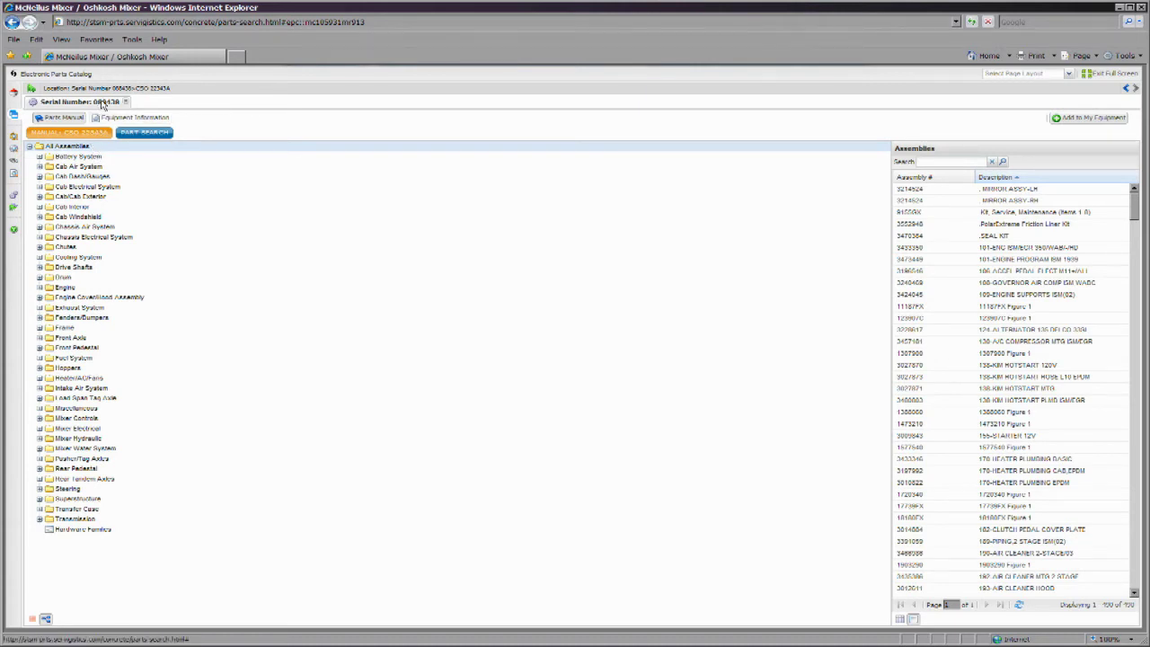
click(126, 101)
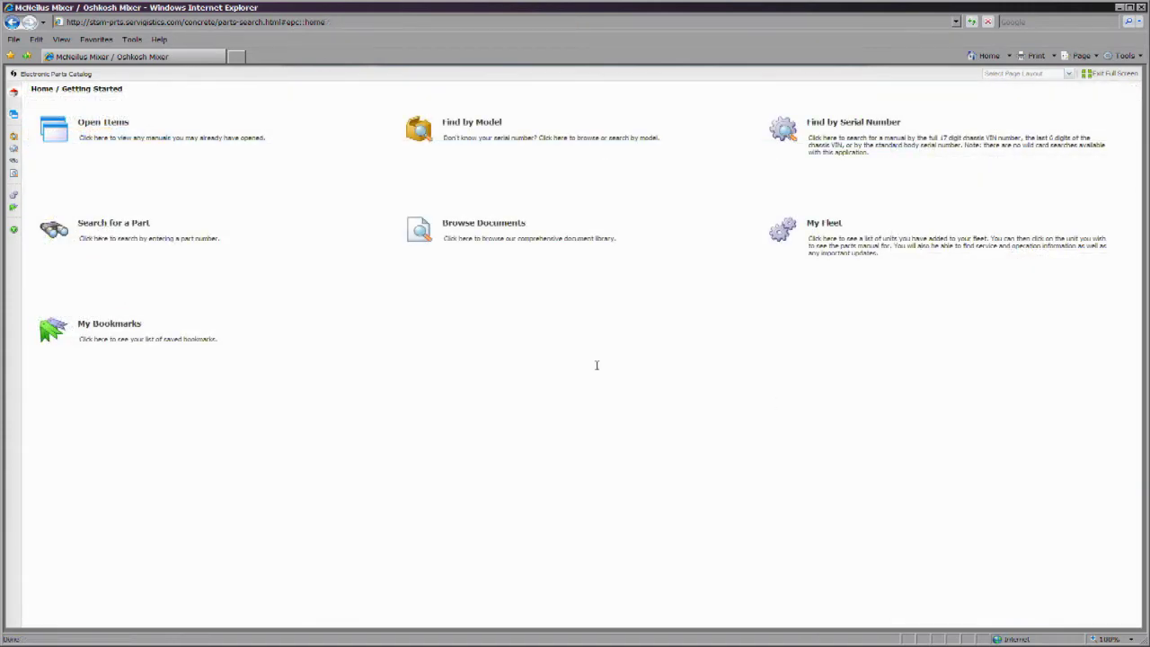
- Search the parts catalog for part number 00227
click(97, 225)
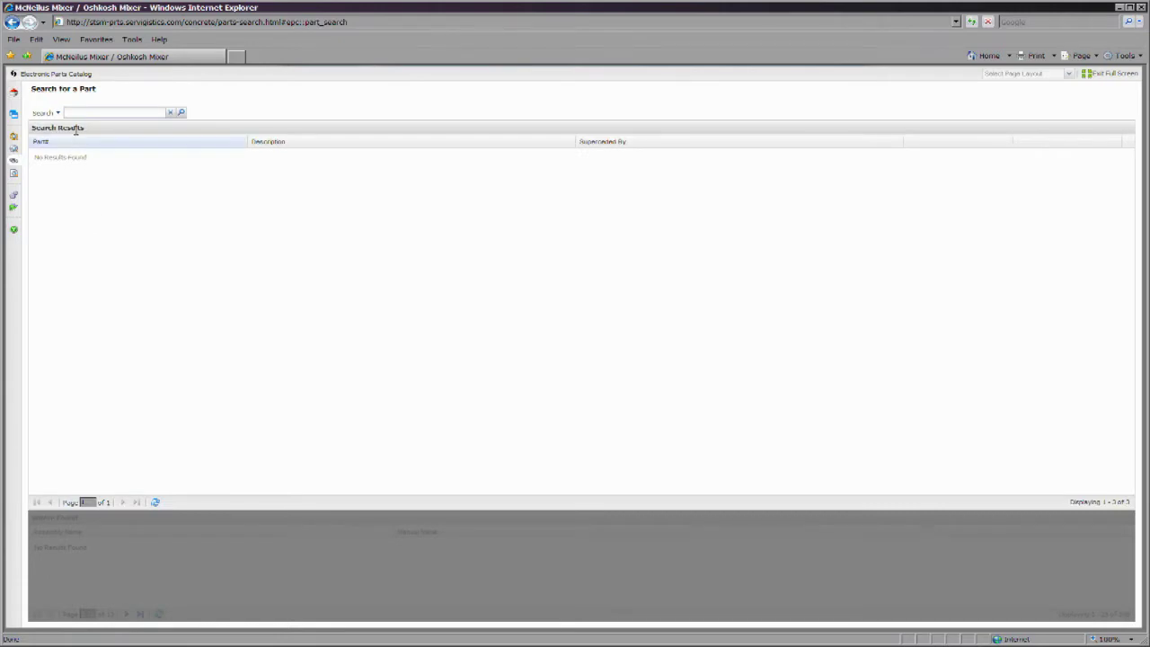
click(83, 113)
text(0)
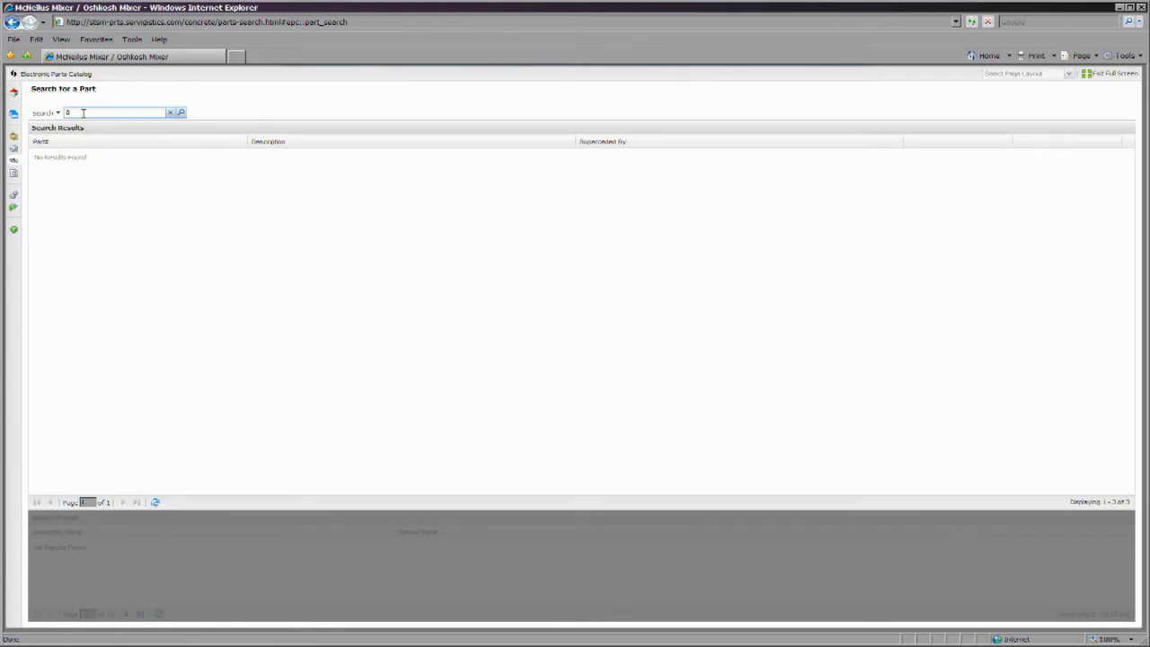
text(0227)
click(180, 113)
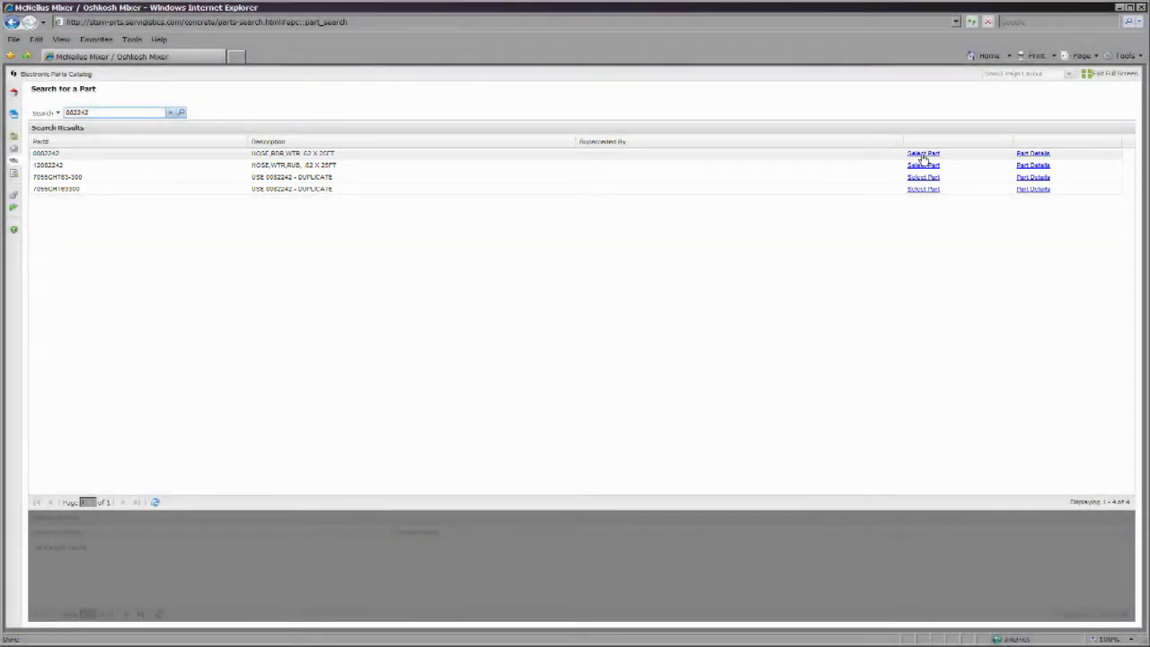
- Check where the HOSE,RBR,WTR .62 X 25FT is used, view its details, and open its assembly
click(923, 158)
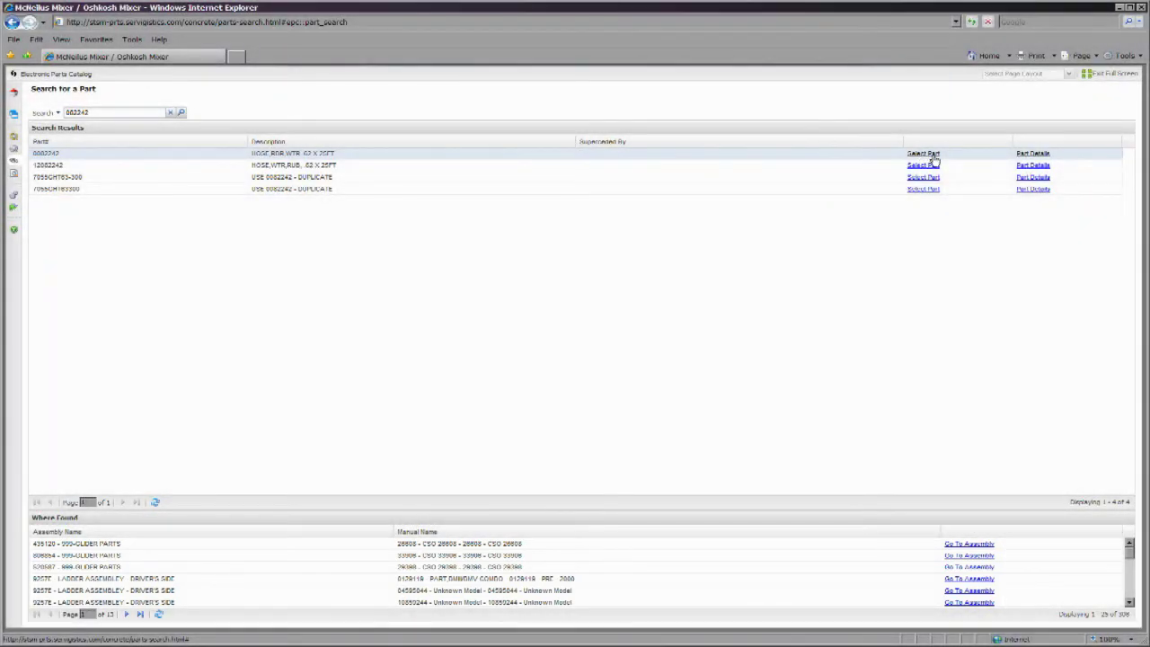
click(1032, 154)
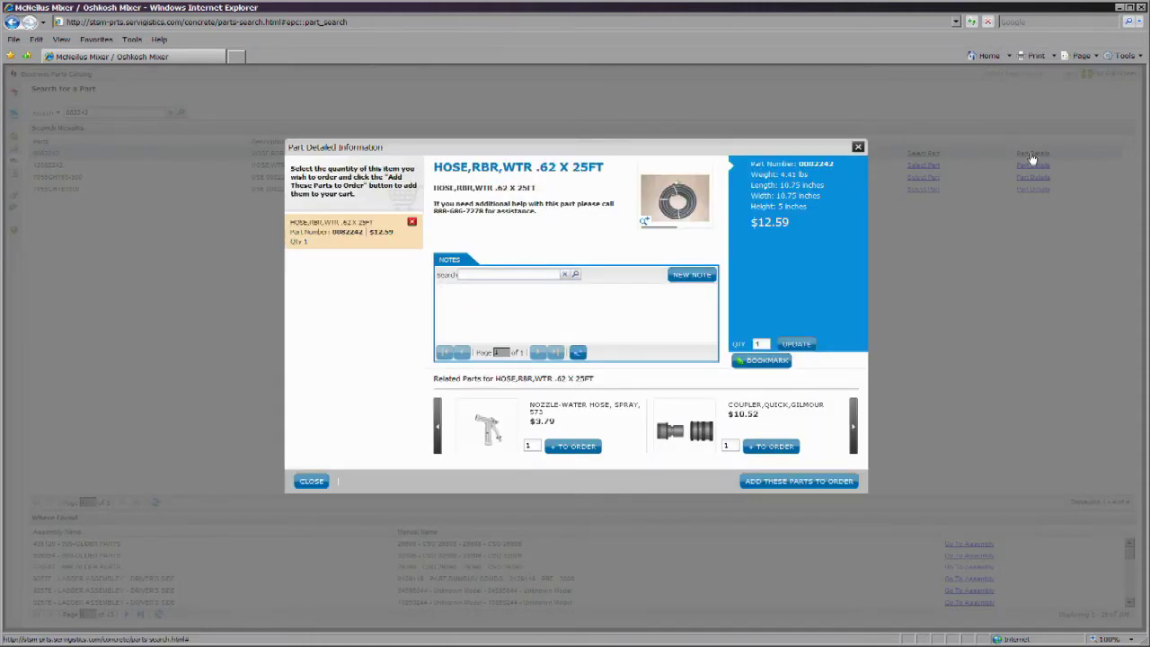
click(859, 148)
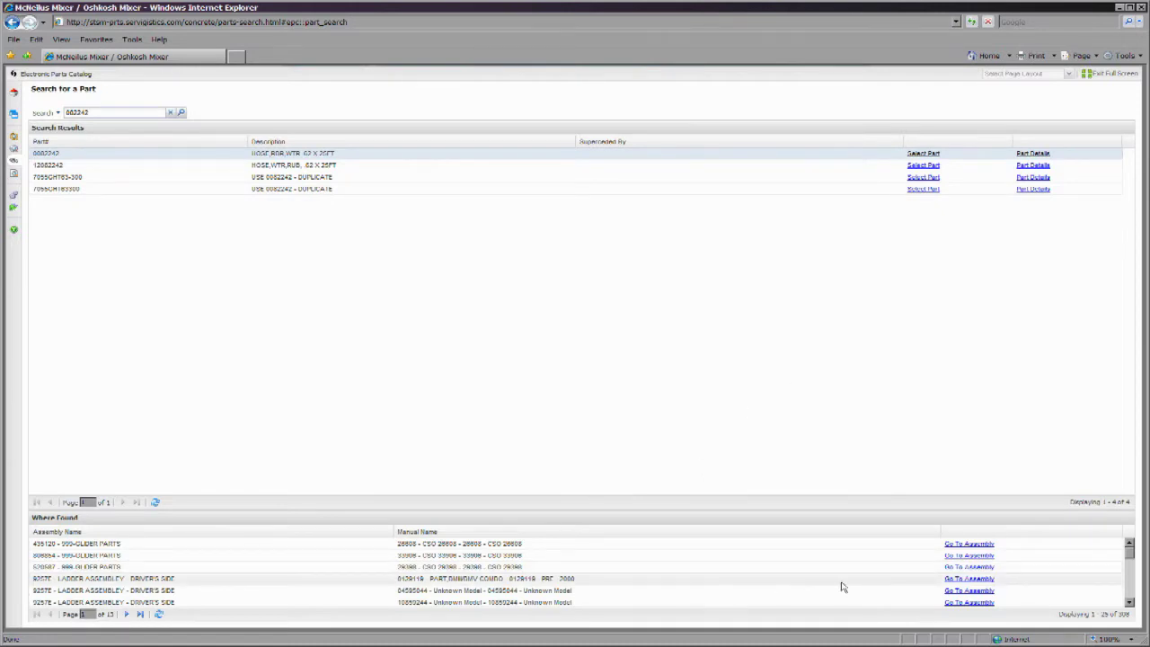
click(971, 581)
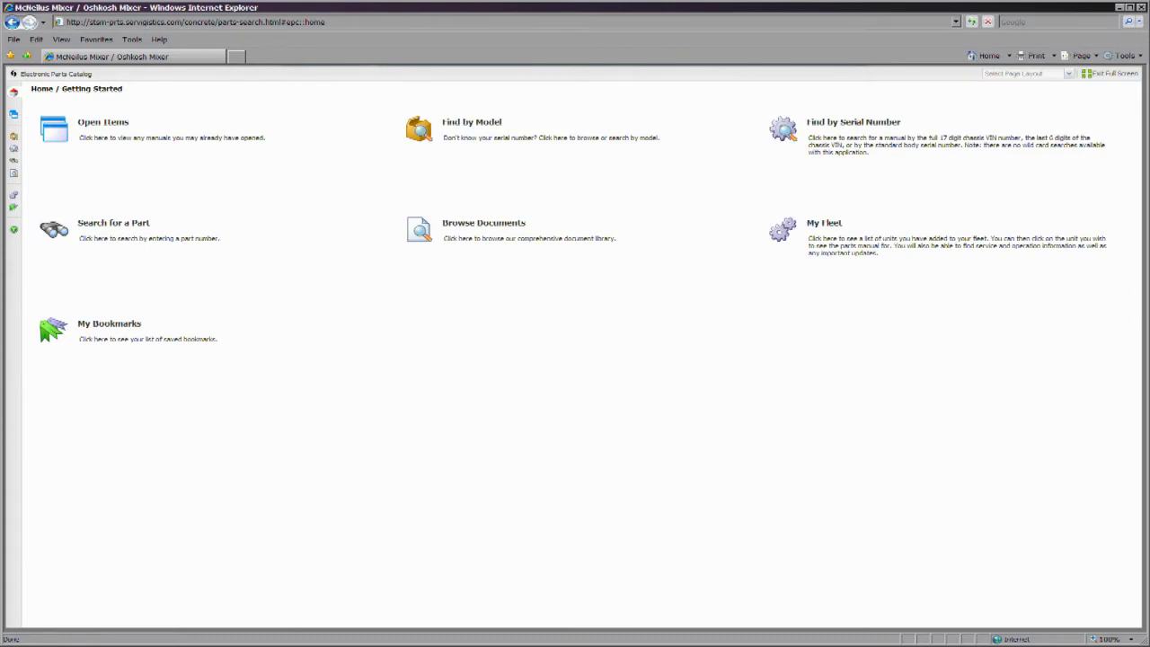
click(428, 241)
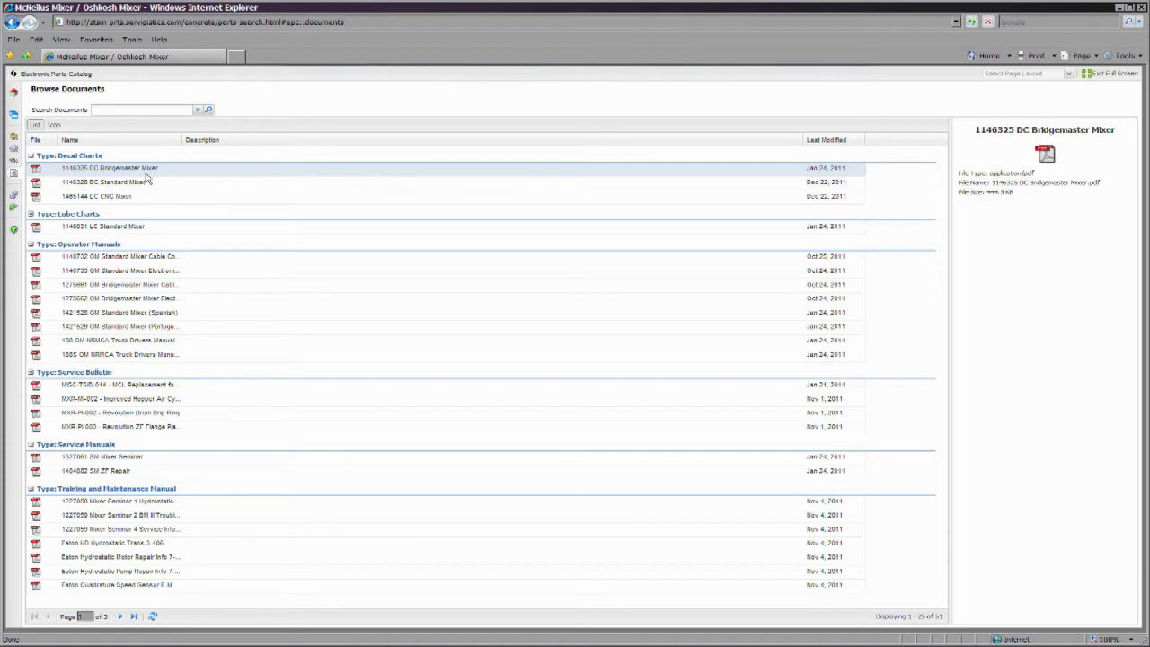
- Open the 1146325 DC Bridgemaster Mixer decal chart PDF from the document library
click(1045, 154)
click(1130, 338)
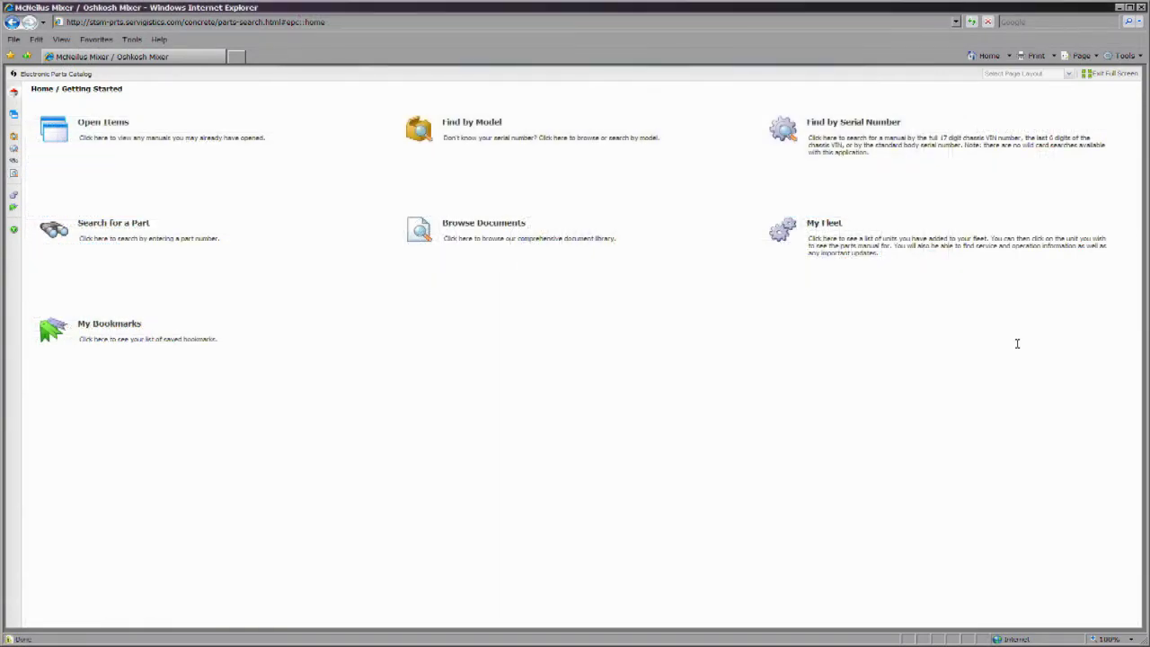
- Bring up the My Fleet list and open the fleet unit's serial-number parts page
click(821, 226)
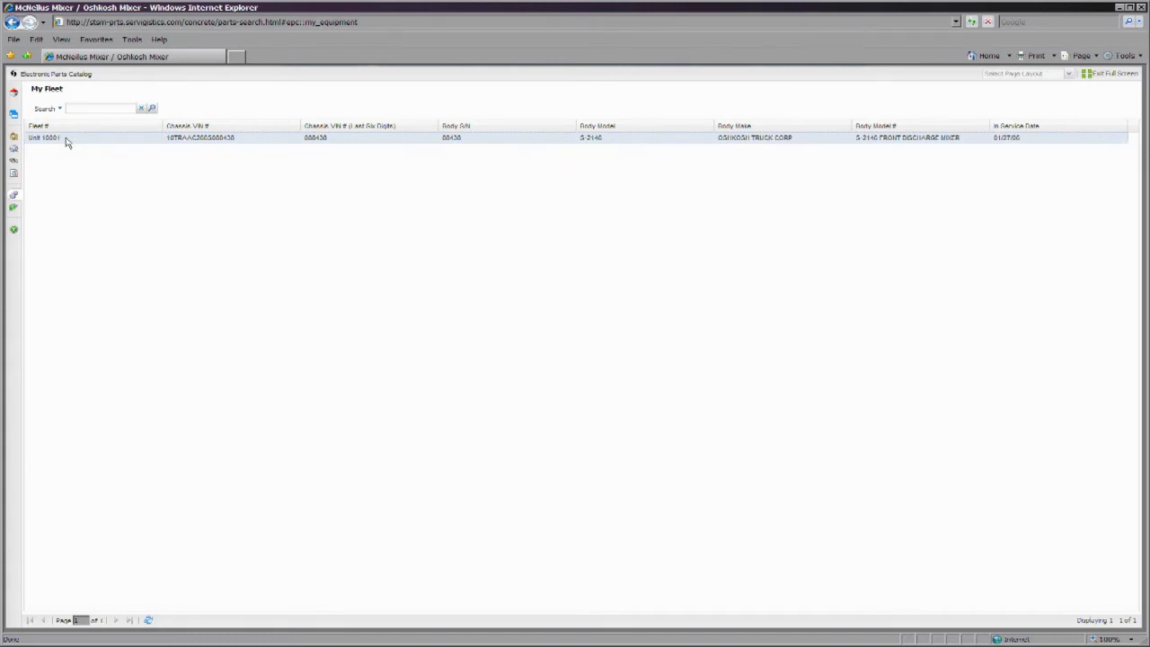
double_click(65, 141)
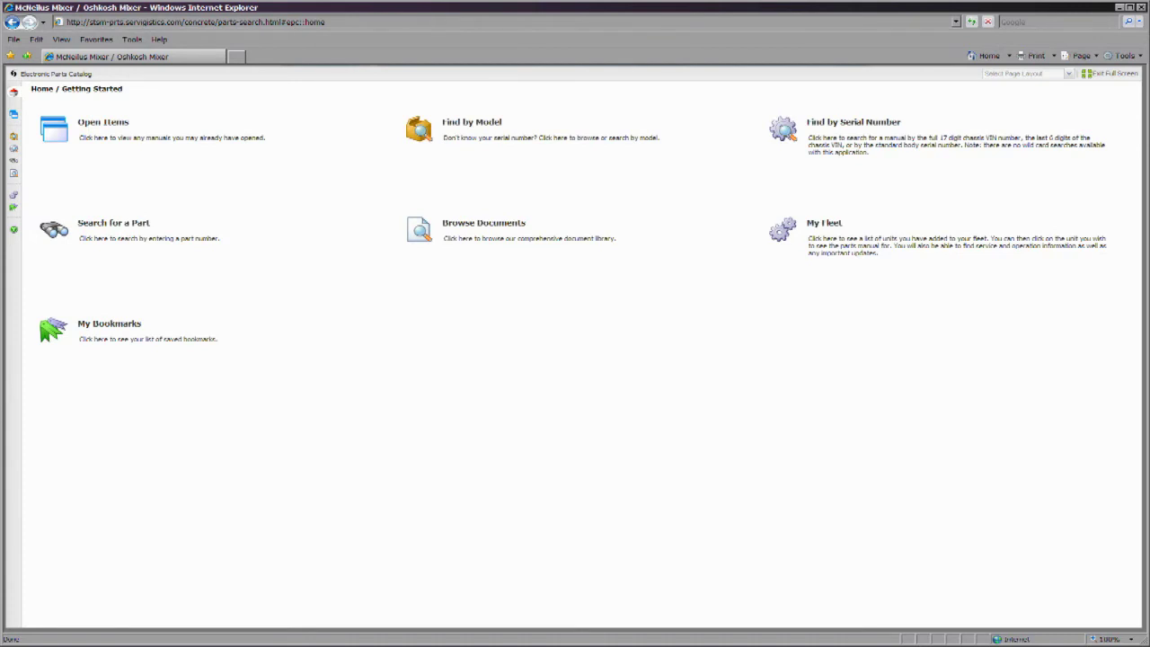
- Filter My Bookmarks to Show All and open the 556 BUMPER,FRT PLASTIC assembly bookmark
click(89, 324)
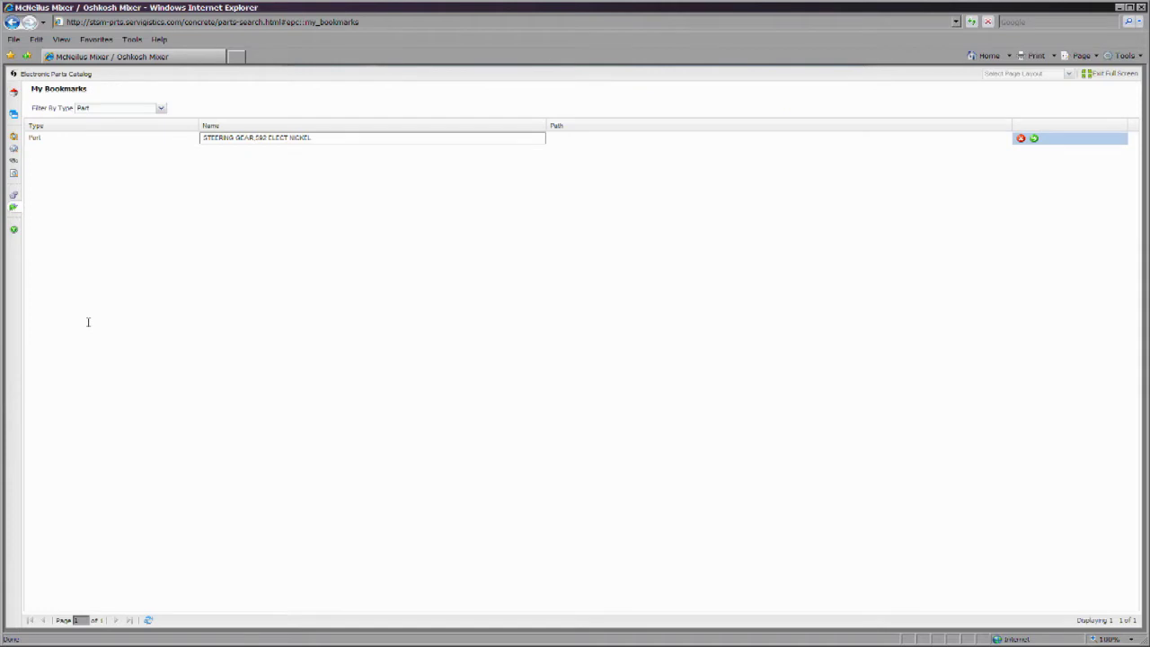
click(160, 108)
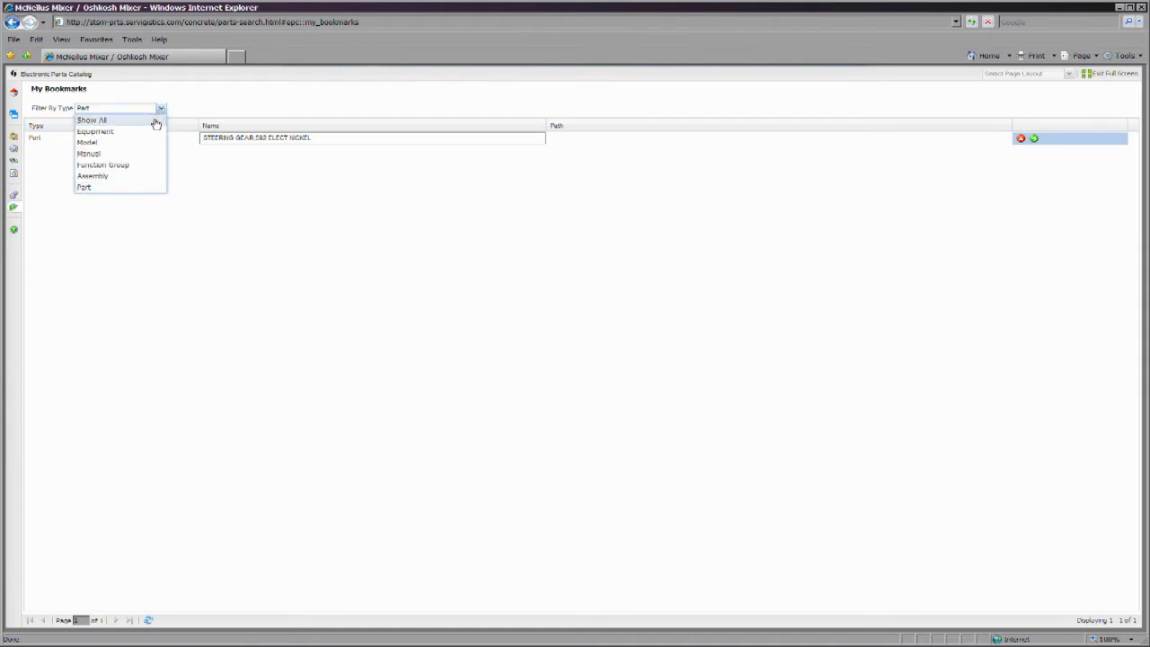
click(91, 120)
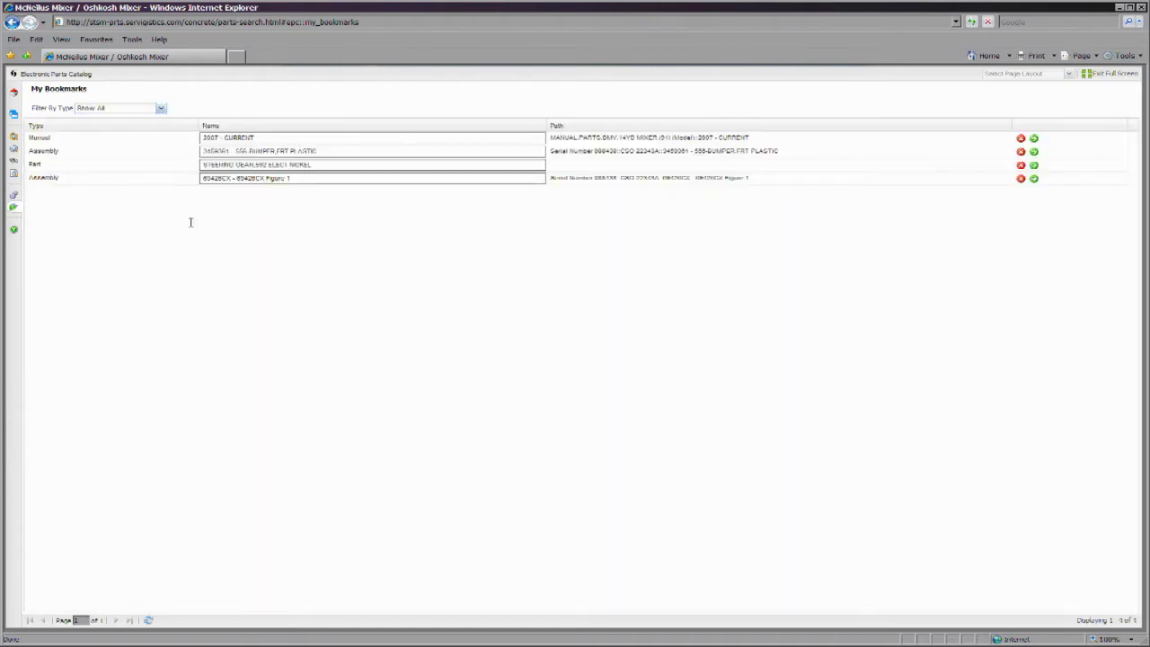
click(160, 109)
click(162, 111)
click(1033, 151)
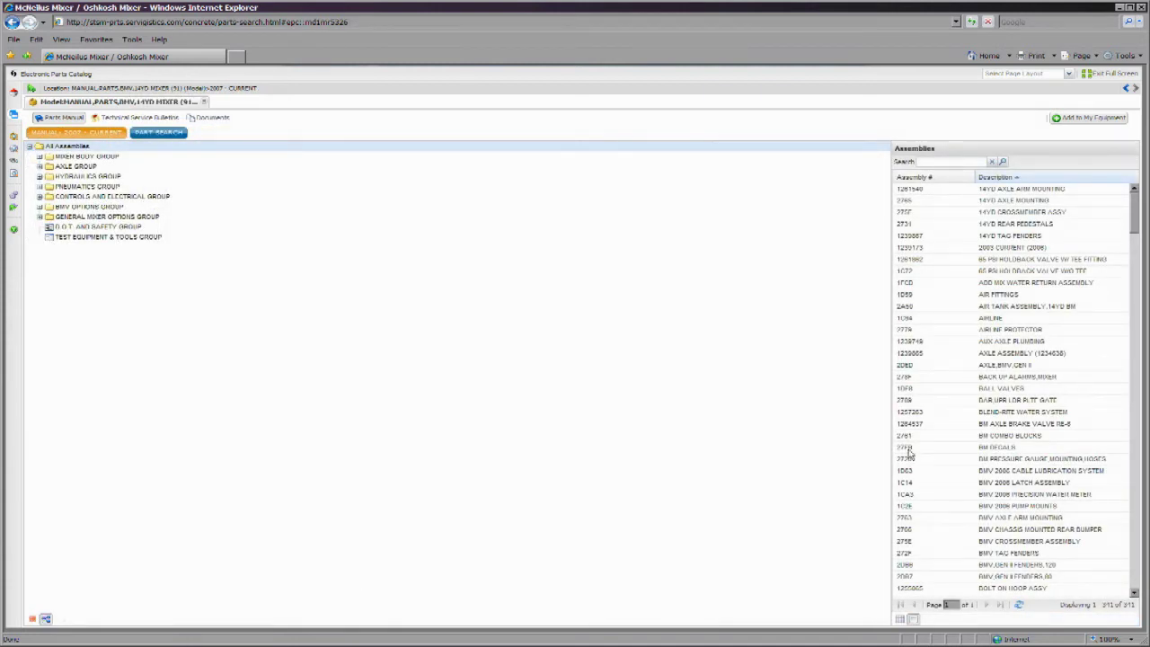
- Preview the Bridgemaster Left View truck drawing, then bring up the manual's Part Search page
click(33, 620)
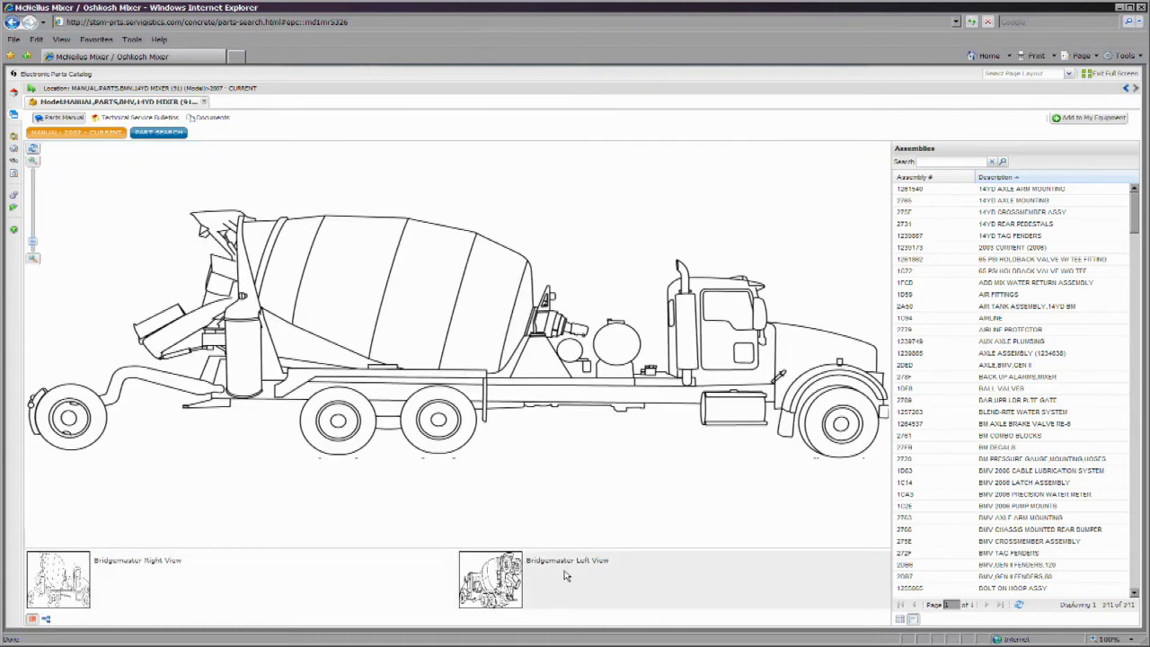
click(565, 575)
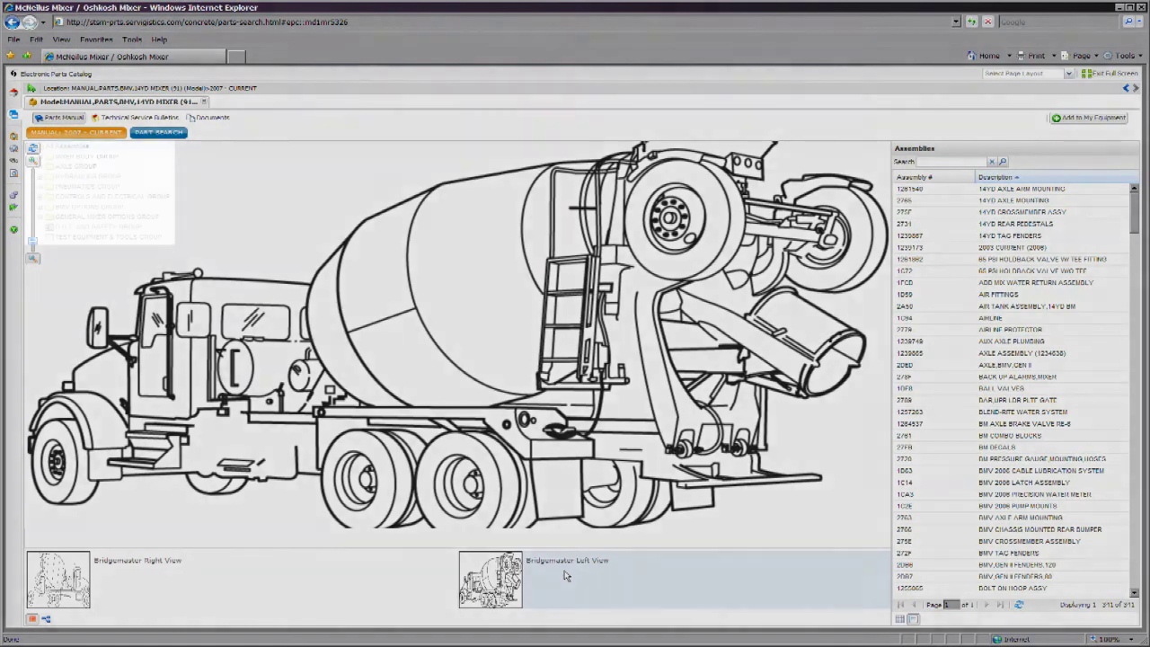
click(45, 618)
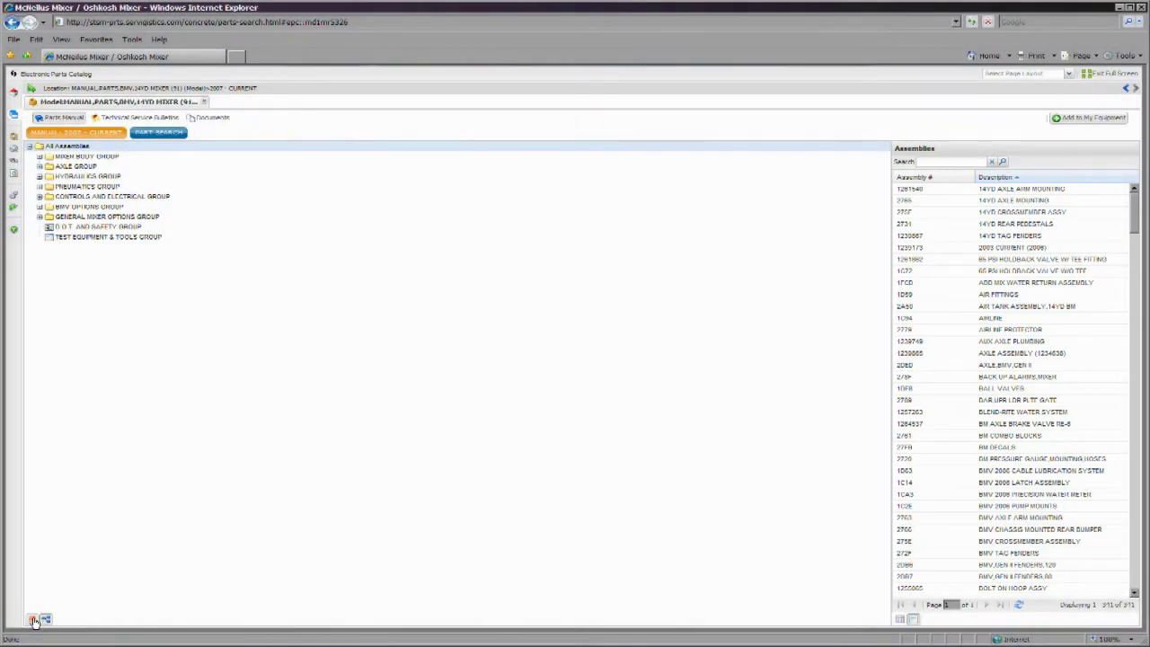
click(33, 620)
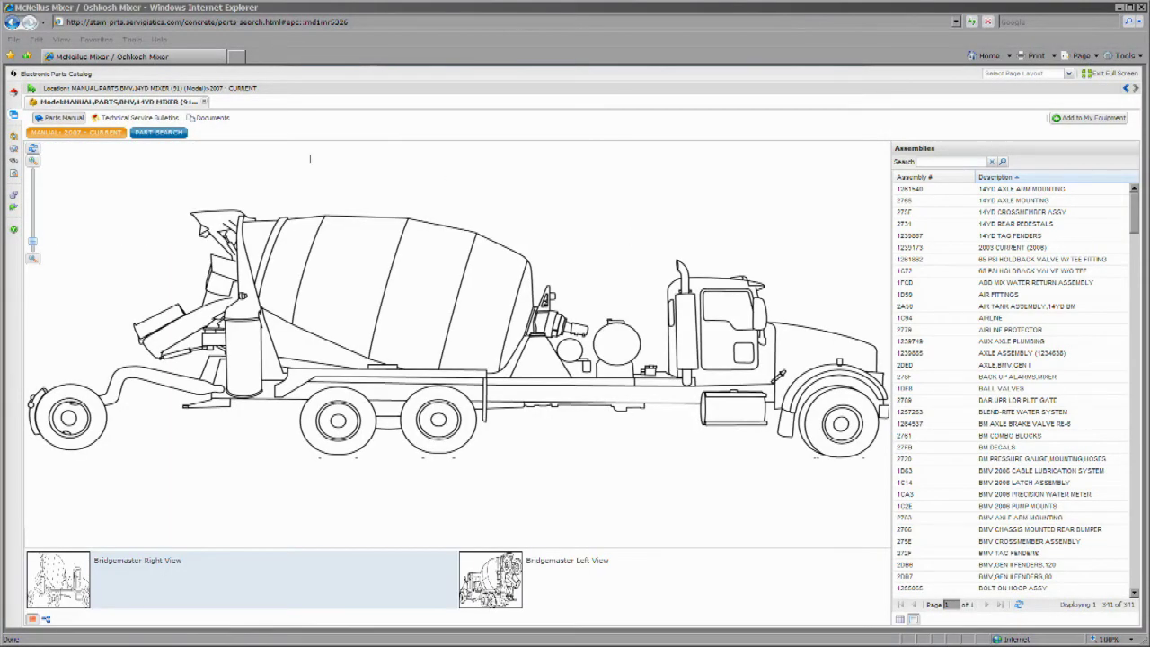
click(158, 135)
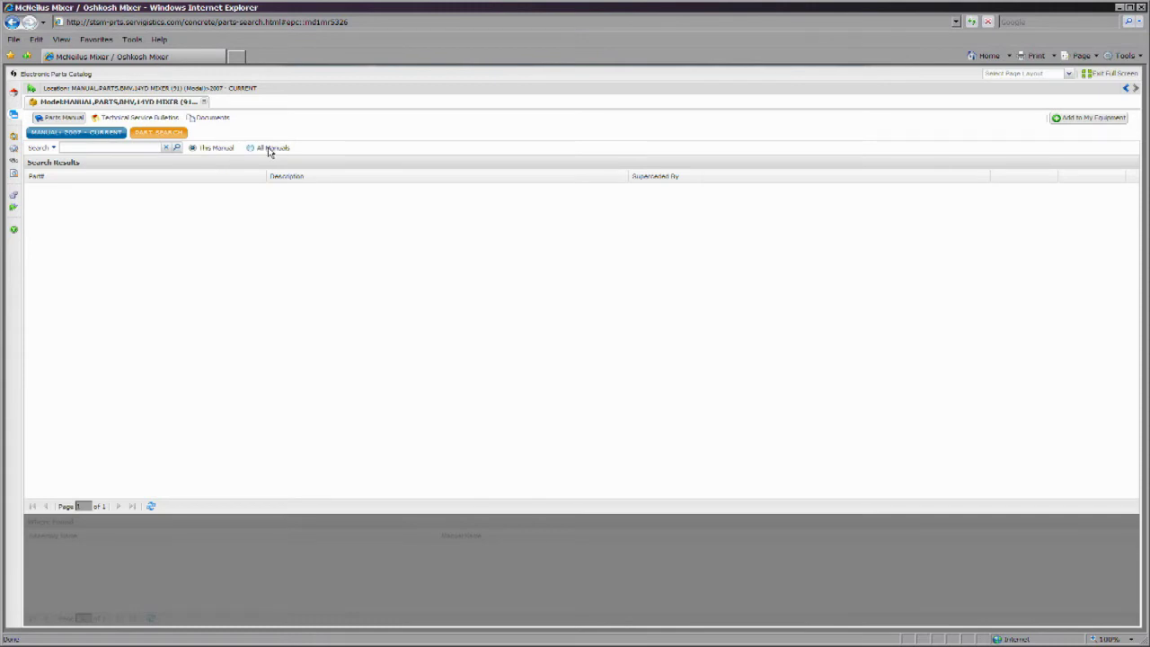
- Search this manual for part 082242, go to its first assembly, and pick the chute on the drawing
click(114, 145)
text(082242)
click(177, 147)
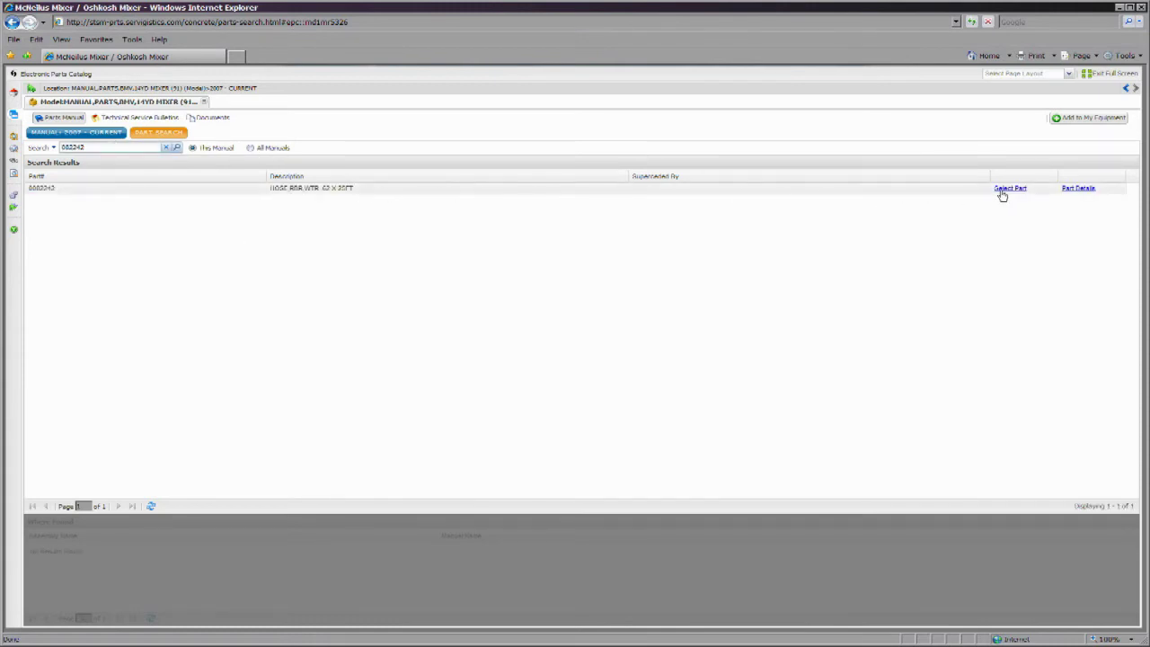
click(1002, 190)
click(1085, 548)
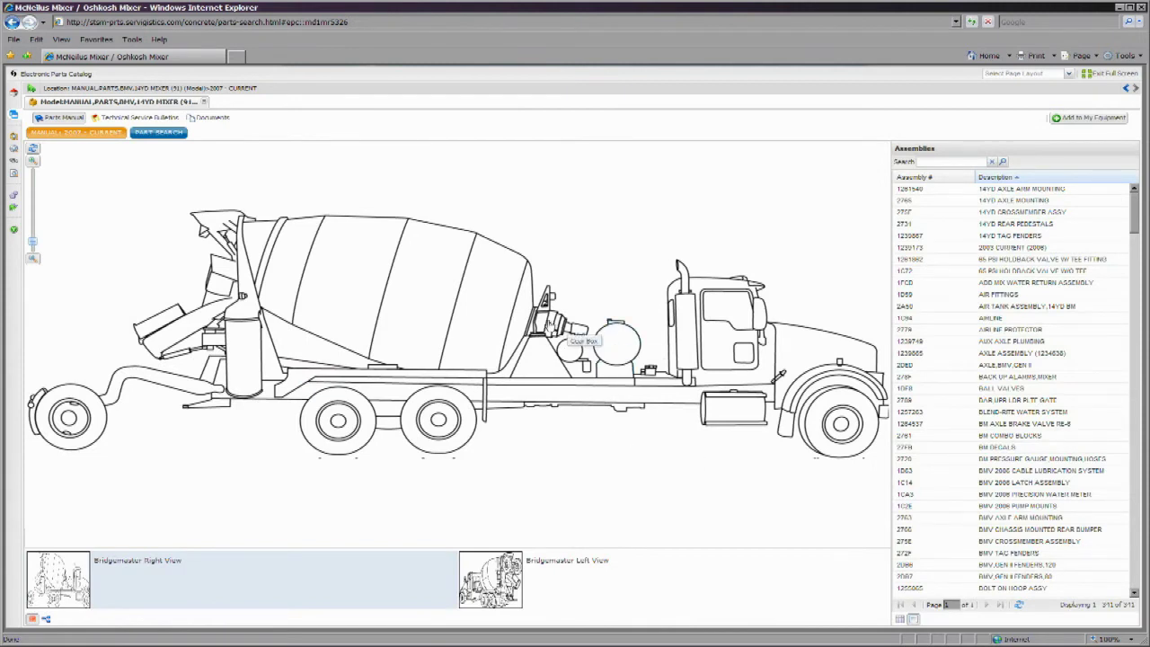
click(172, 325)
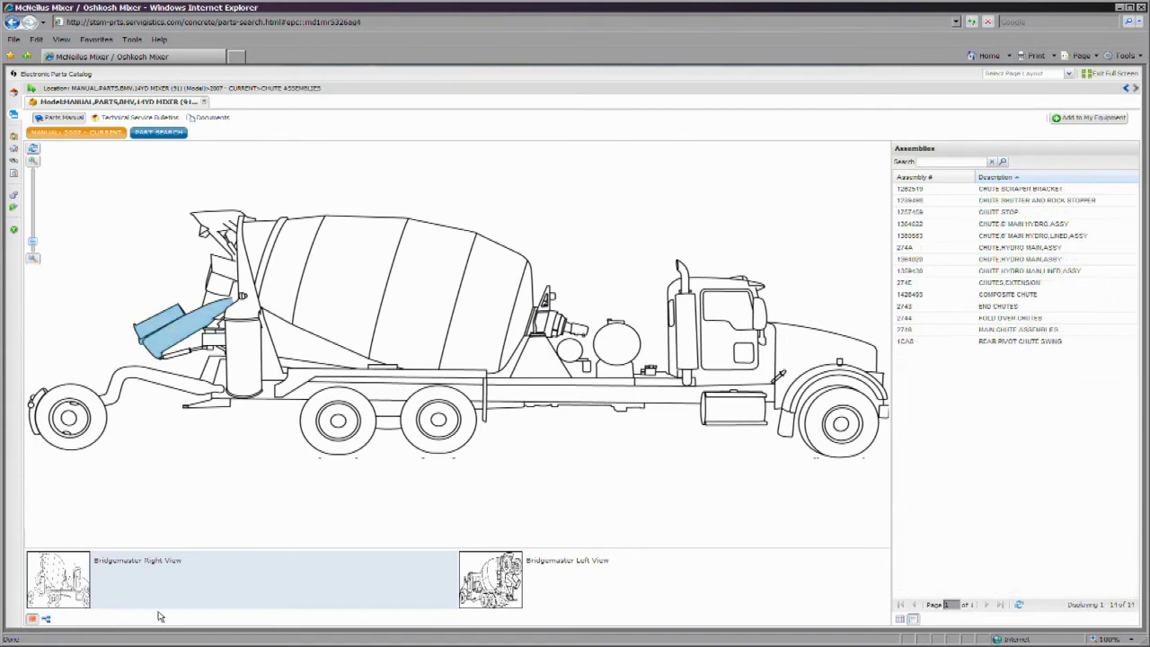
- Expand Mixer Body Group to Chute Assemblies and preview the assemblies as thumbnails
click(45, 619)
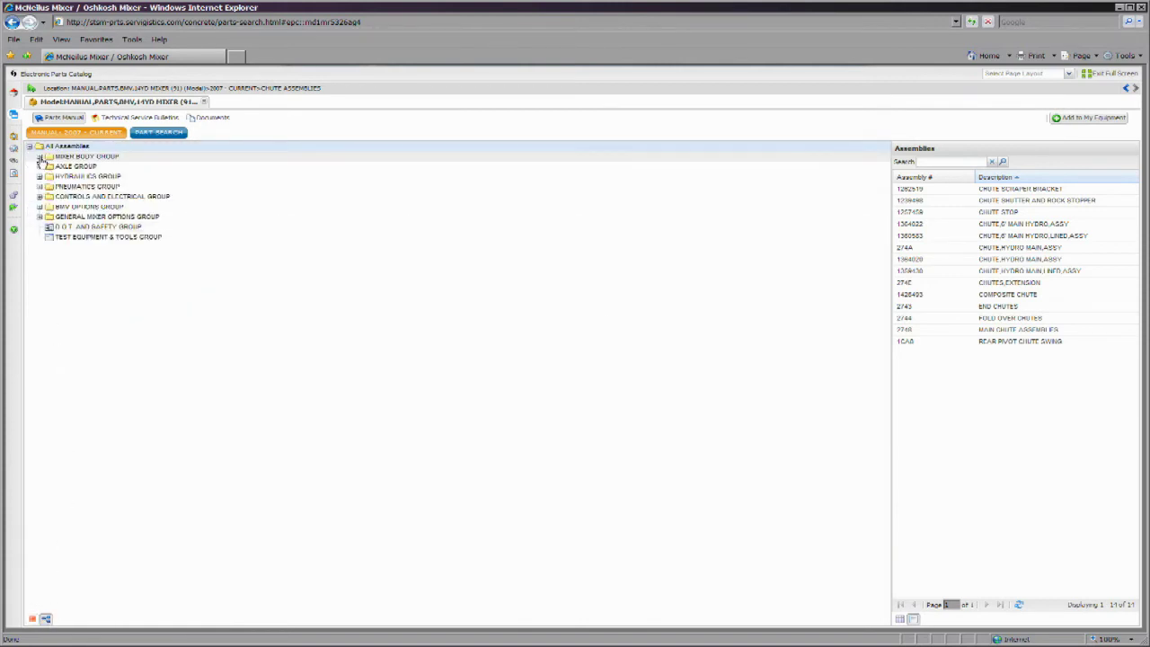
click(39, 157)
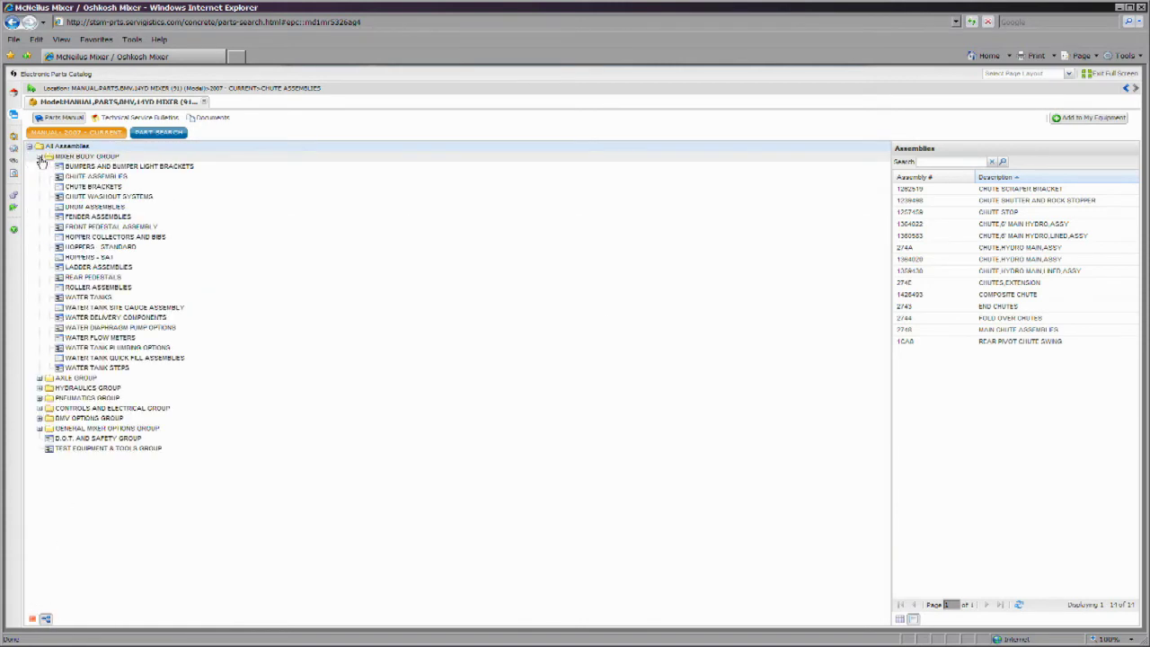
click(86, 177)
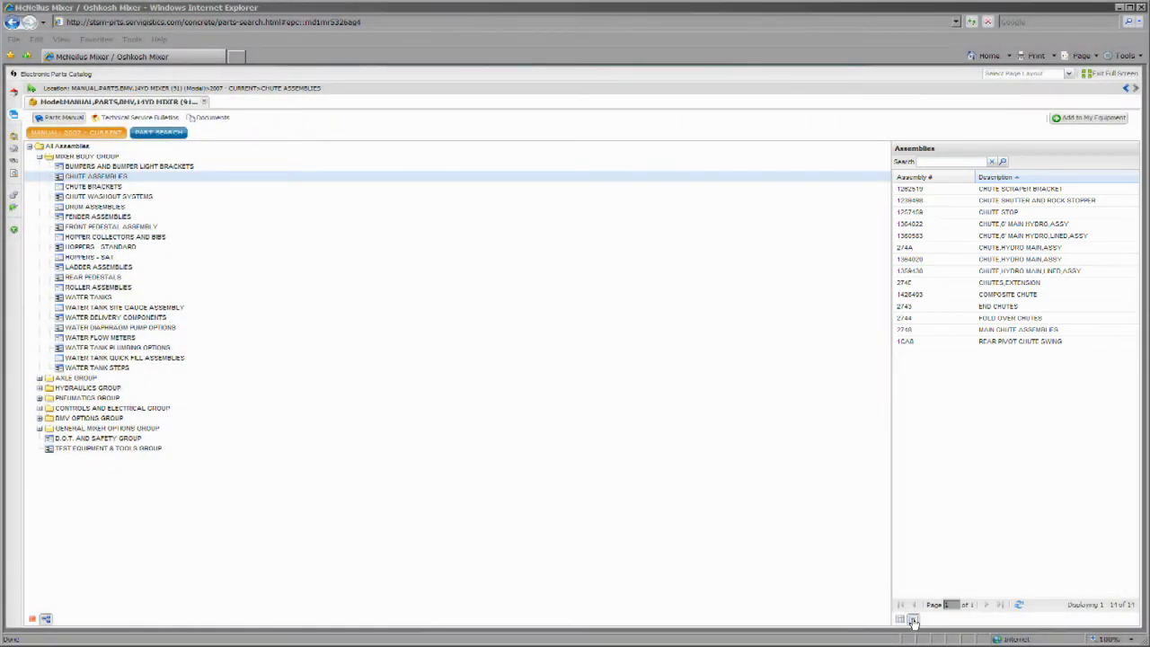
click(900, 619)
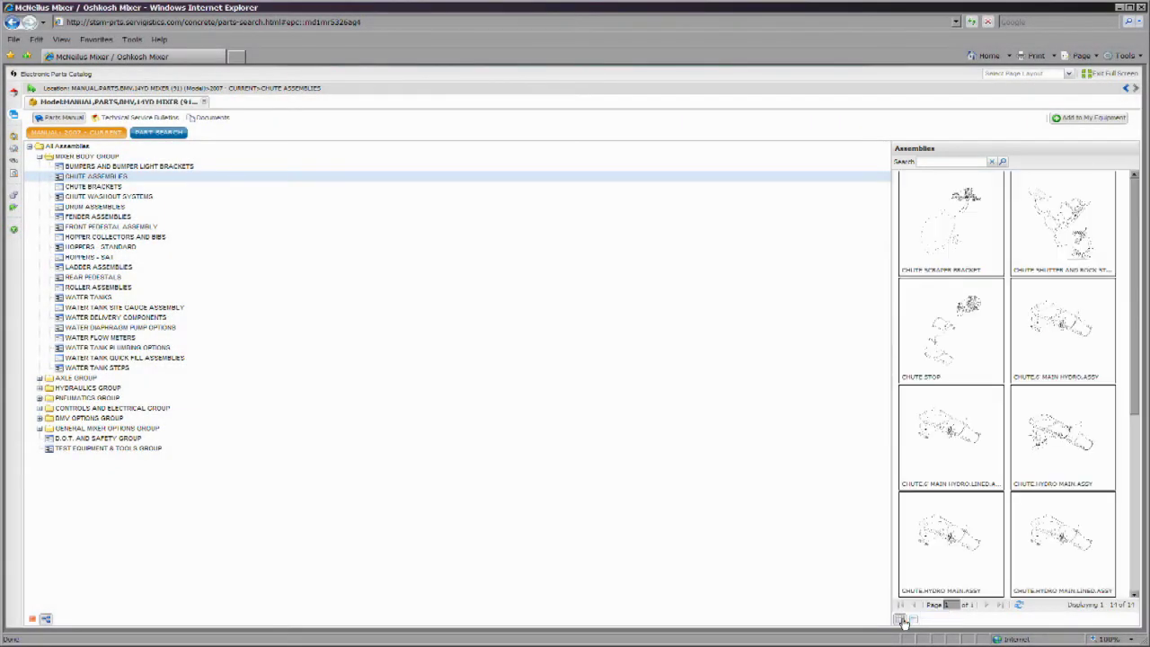
click(903, 620)
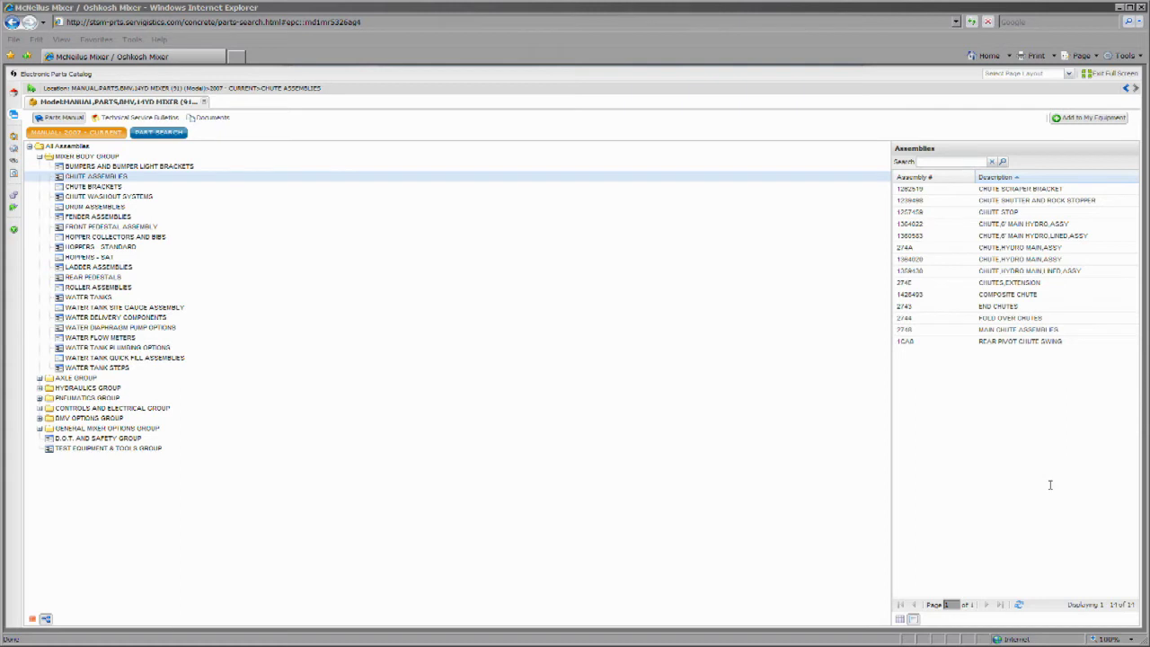
- Filter the chute assemblies by "fold" and select 2744 FOLD OVER CHUTES
click(942, 163)
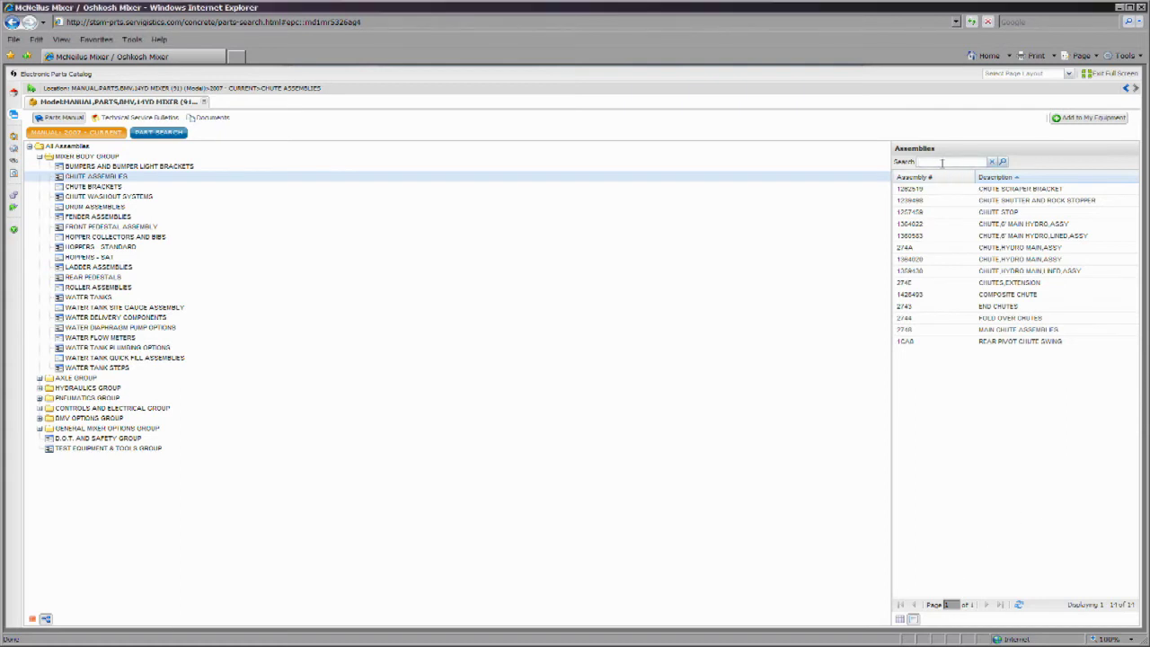
text(274a)
key(BackSpace)
key(BackSpace)
key(BackSpace)
key(BackSpace)
text(fold)
click(1005, 162)
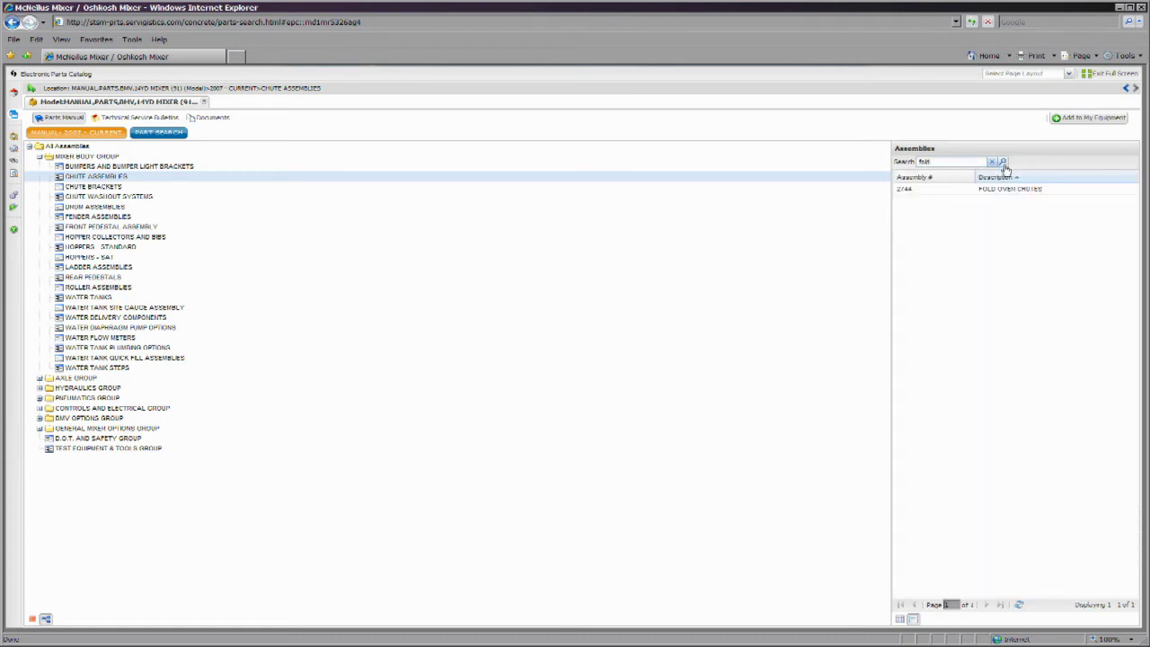
click(999, 190)
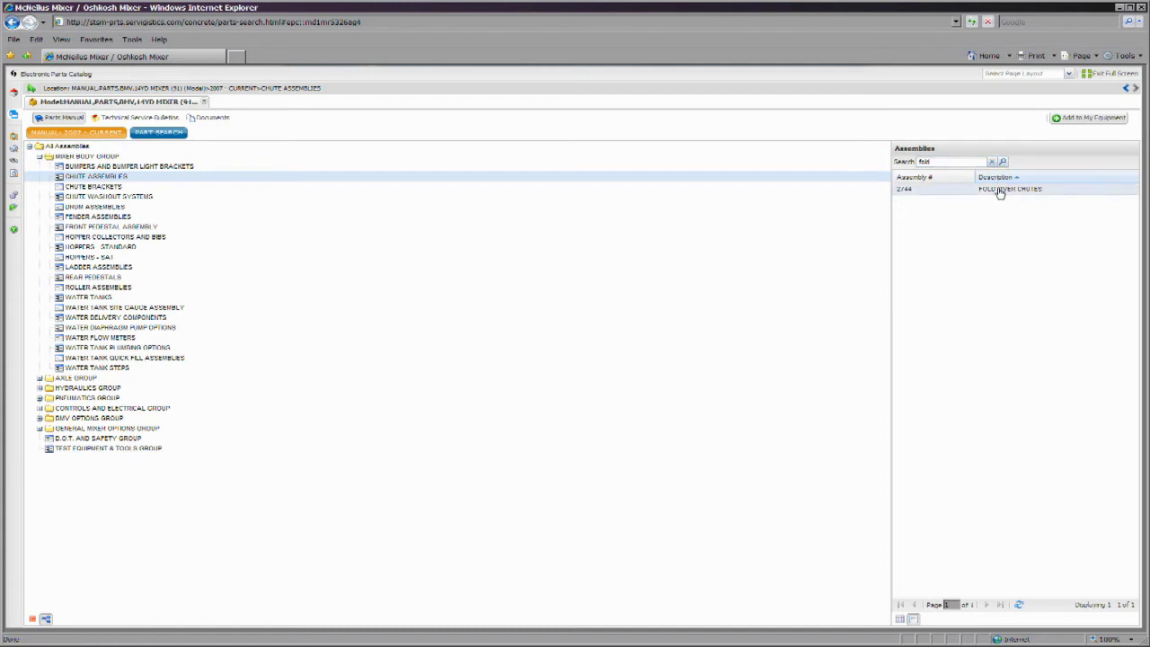
- Open the 2744 FOLD OVER CHUTES assembly and view details for a listed part
double_click(1001, 189)
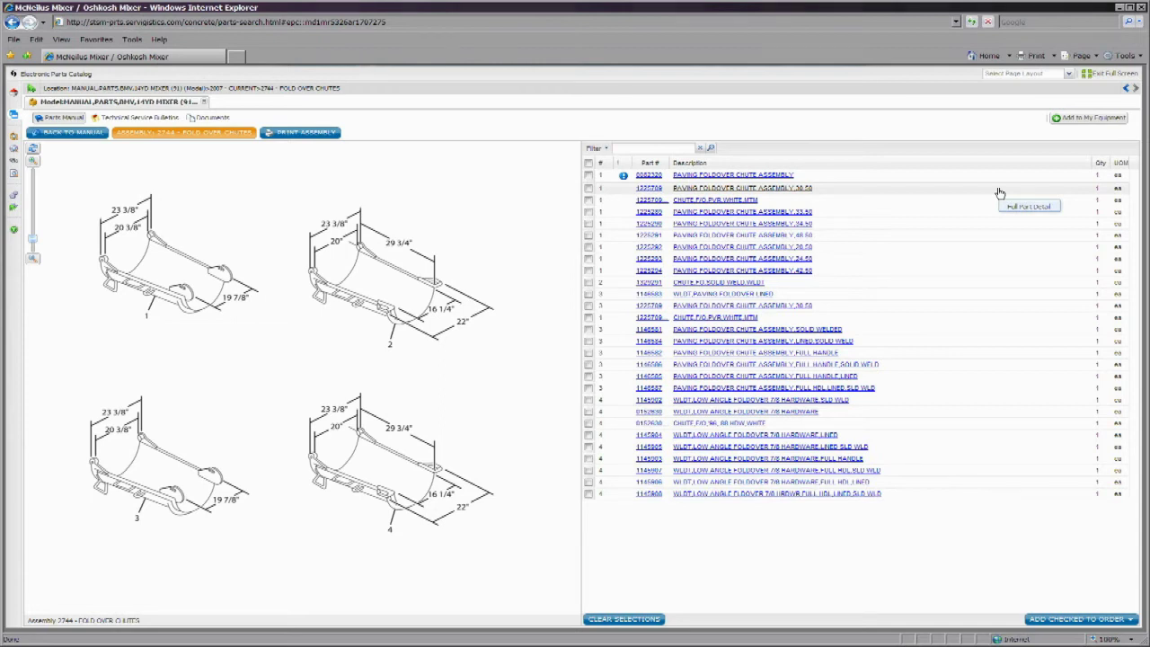
click(1000, 193)
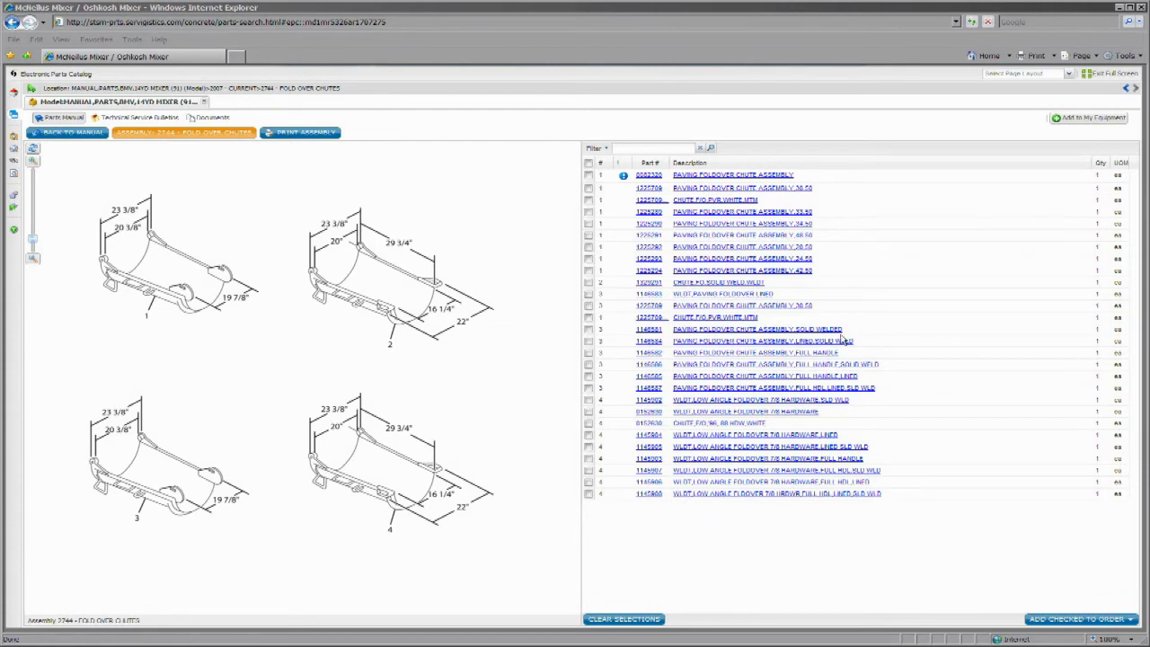
click(66, 134)
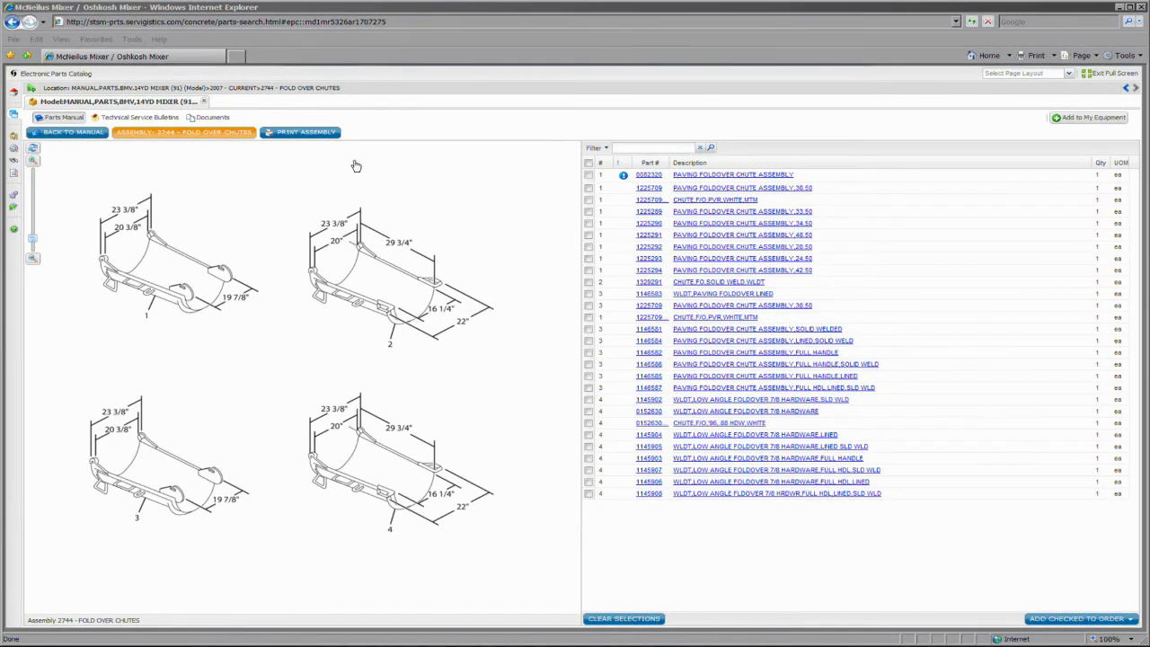
- Print the chute assembly to PDF, download it, and open it in Adobe Reader
click(279, 133)
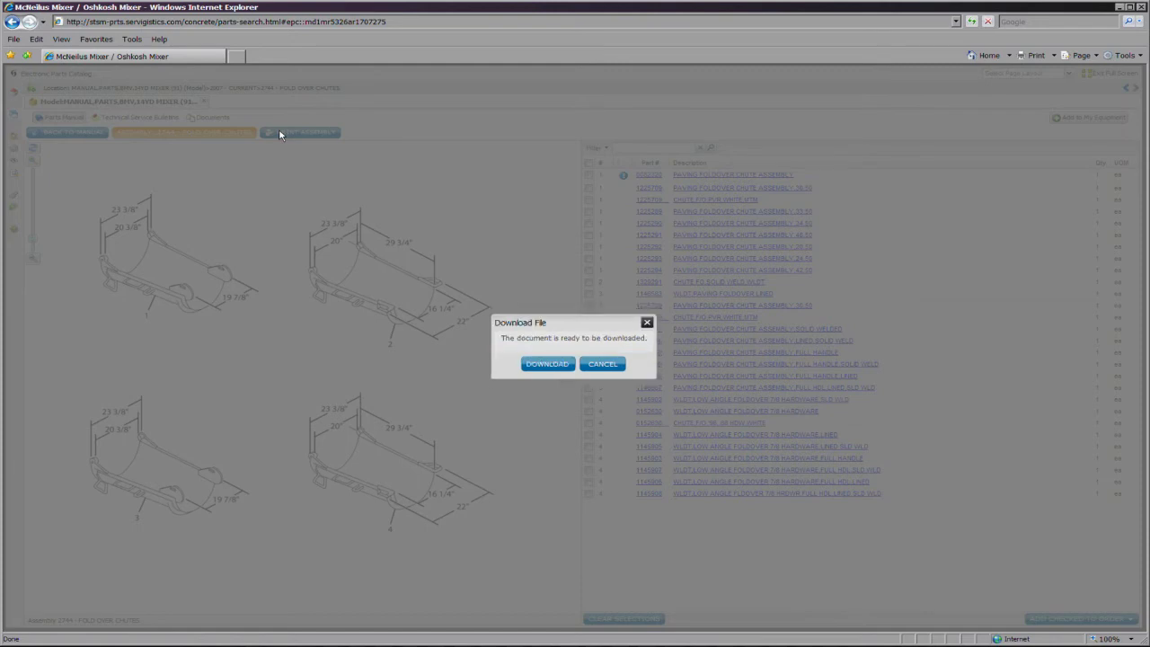
click(545, 368)
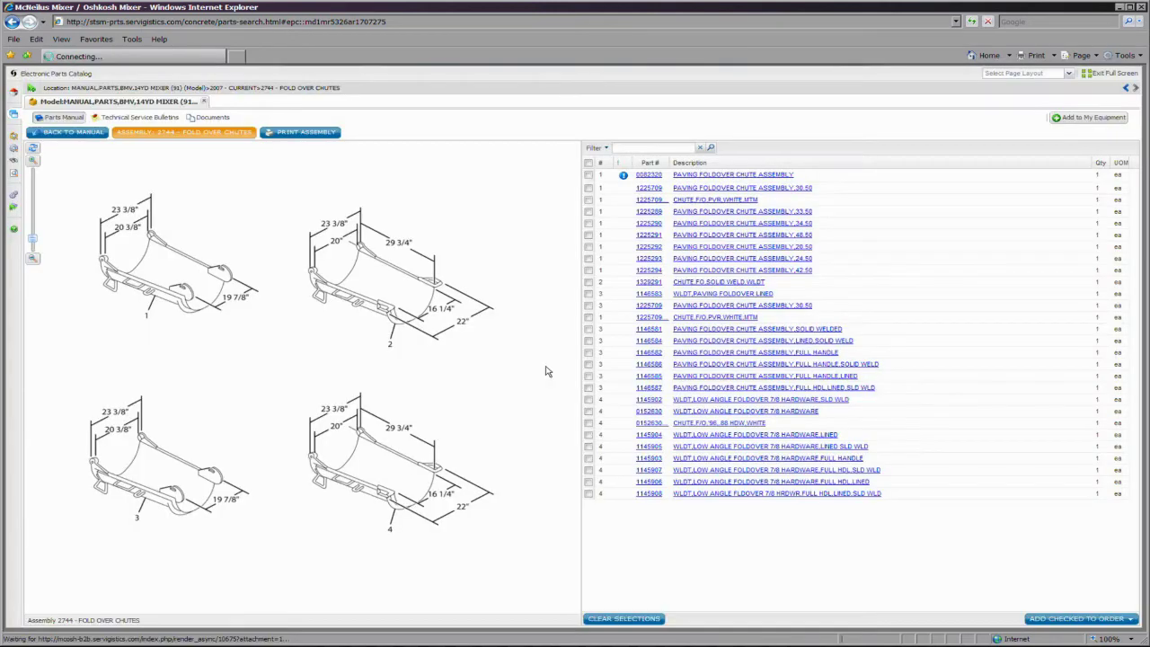
key(Return)
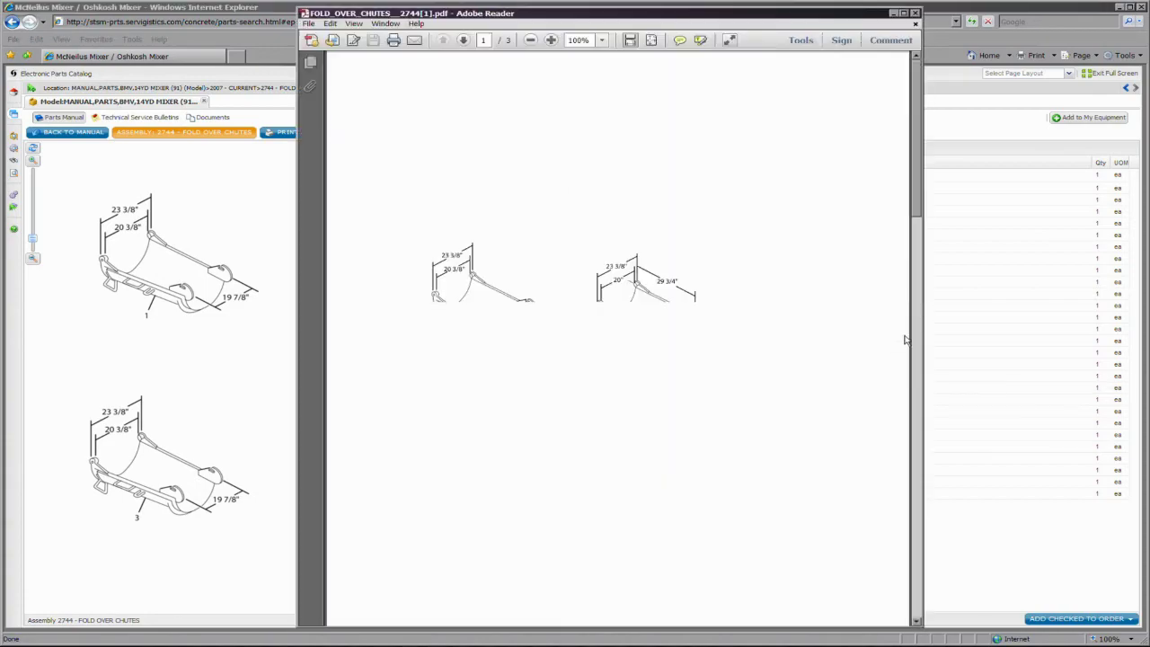
- Page through the FOLD_OVER_CHUTES PDF down to page 3
scroll(912, 232, down, 3)
drag(911, 232, 918, 184)
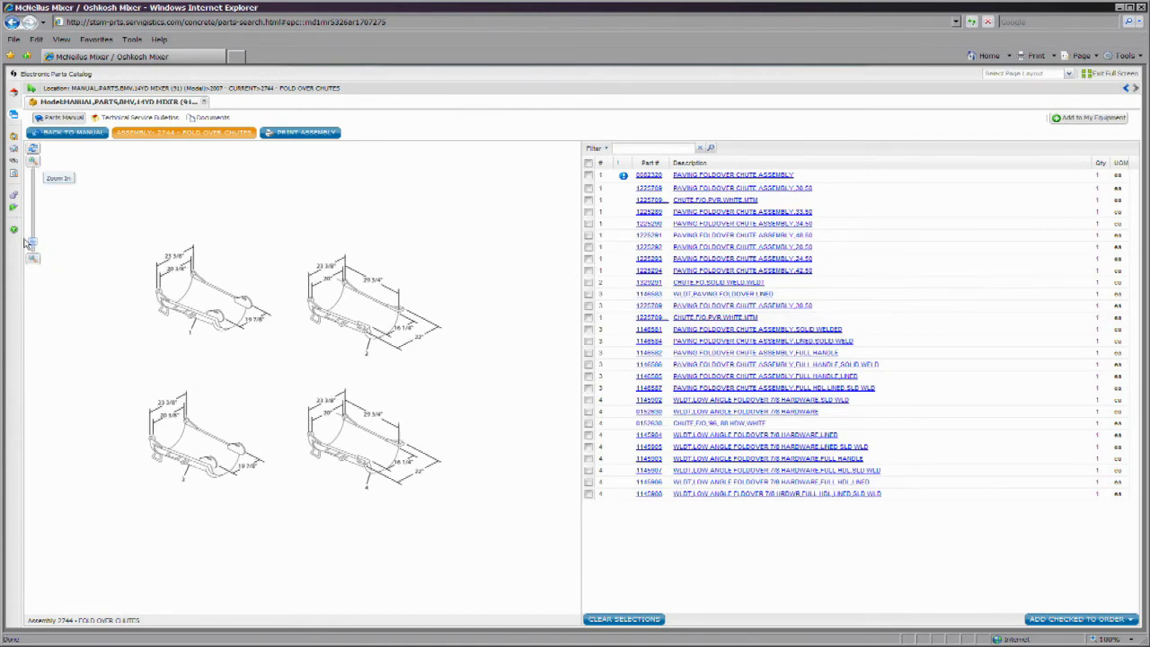
- Zoom and pan the chute drawing, reset it to the default view, then pick callout 2
drag(30, 242, 31, 234)
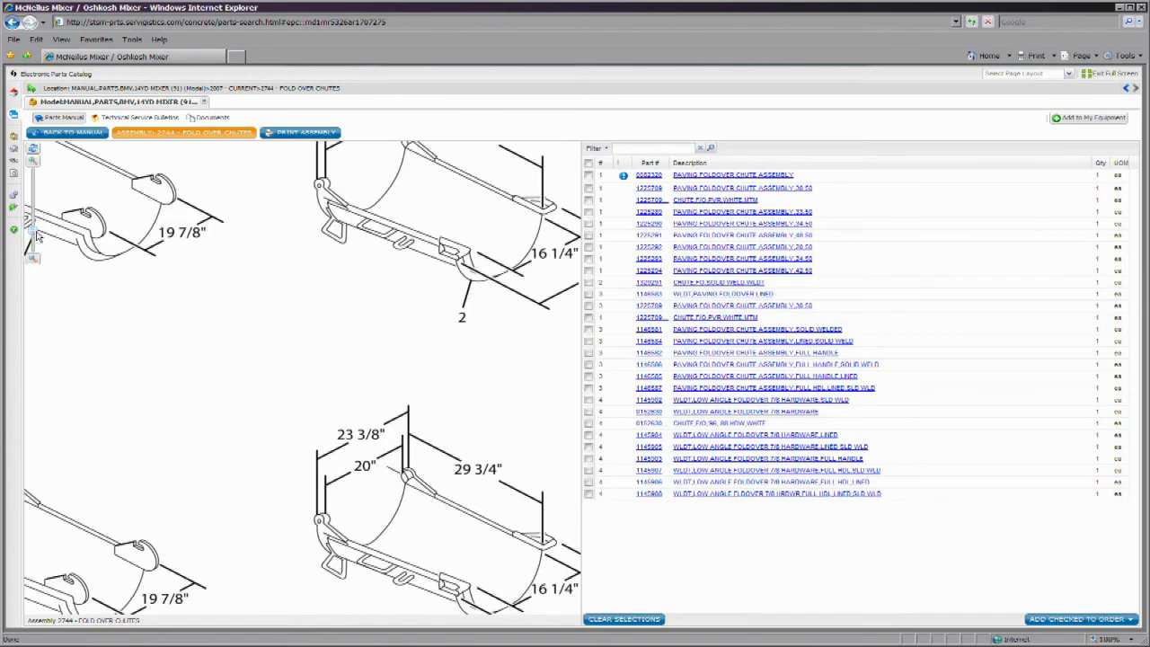
drag(31, 217, 48, 249)
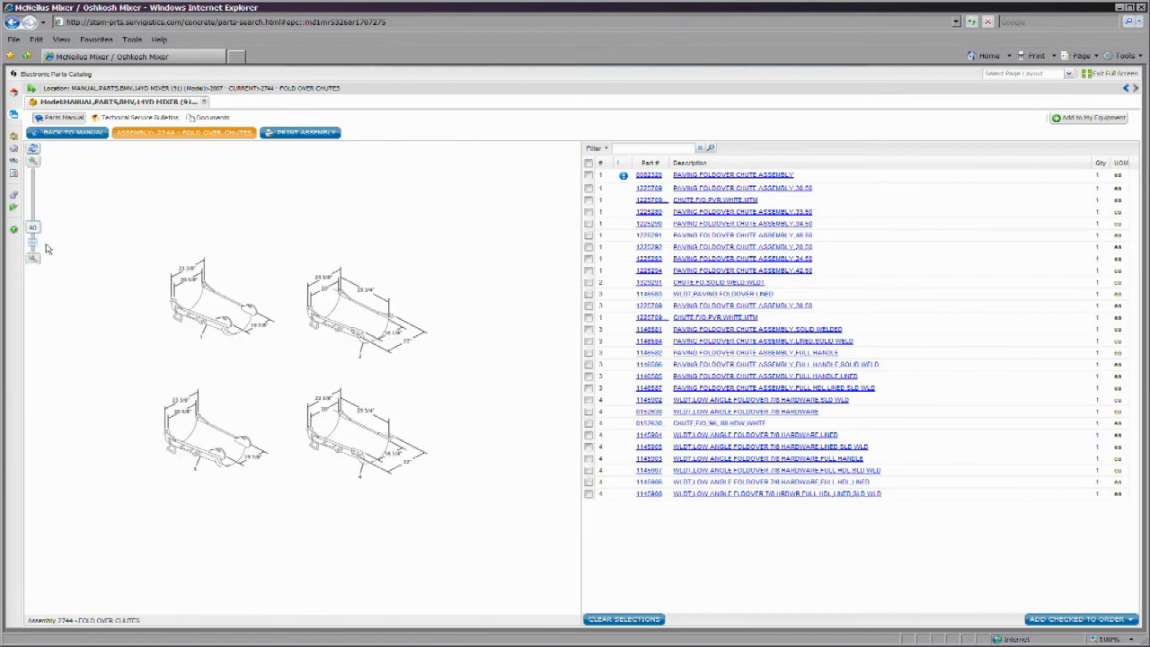
scroll(264, 349, up, 3)
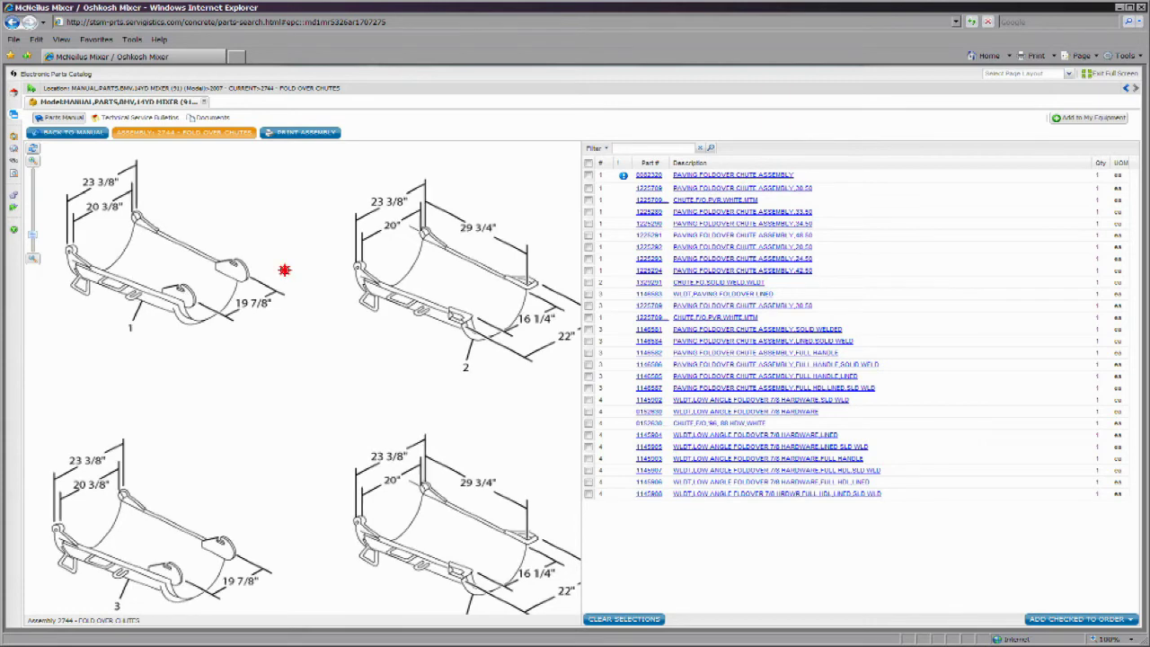
drag(284, 270, 347, 312)
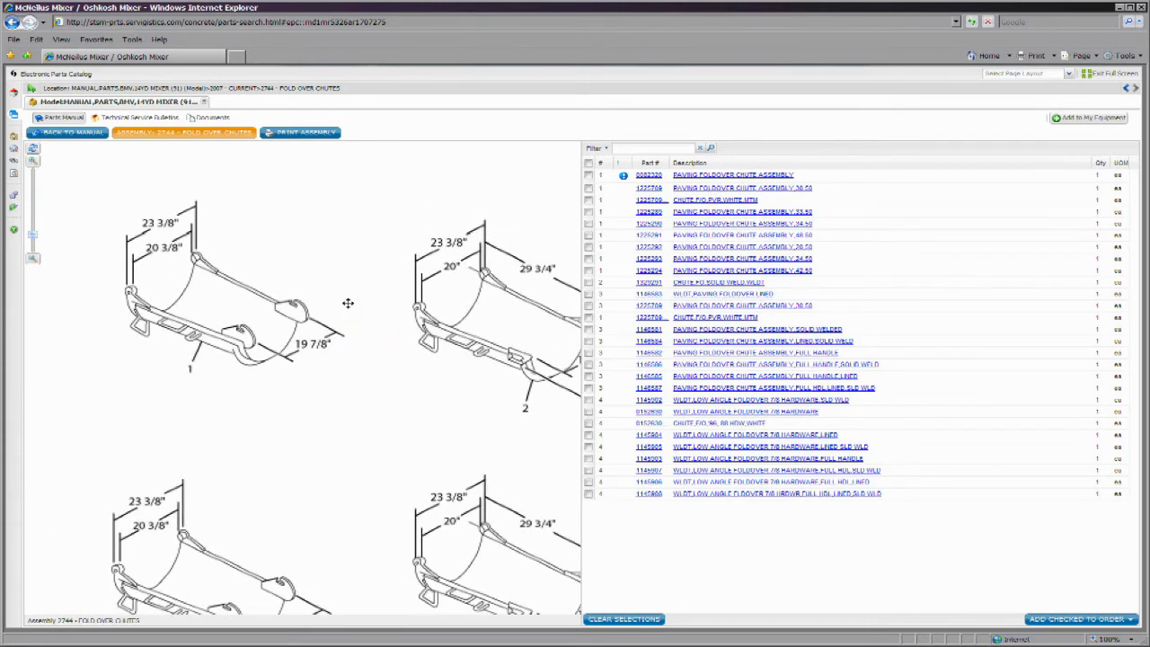
drag(348, 307, 240, 341)
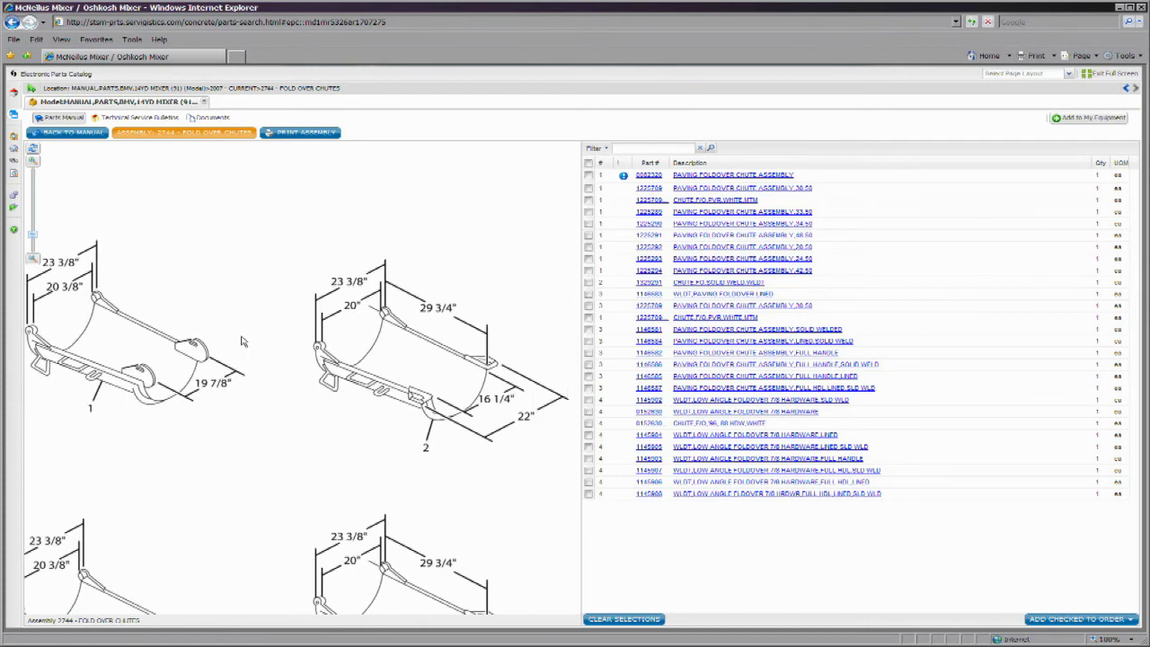
click(32, 149)
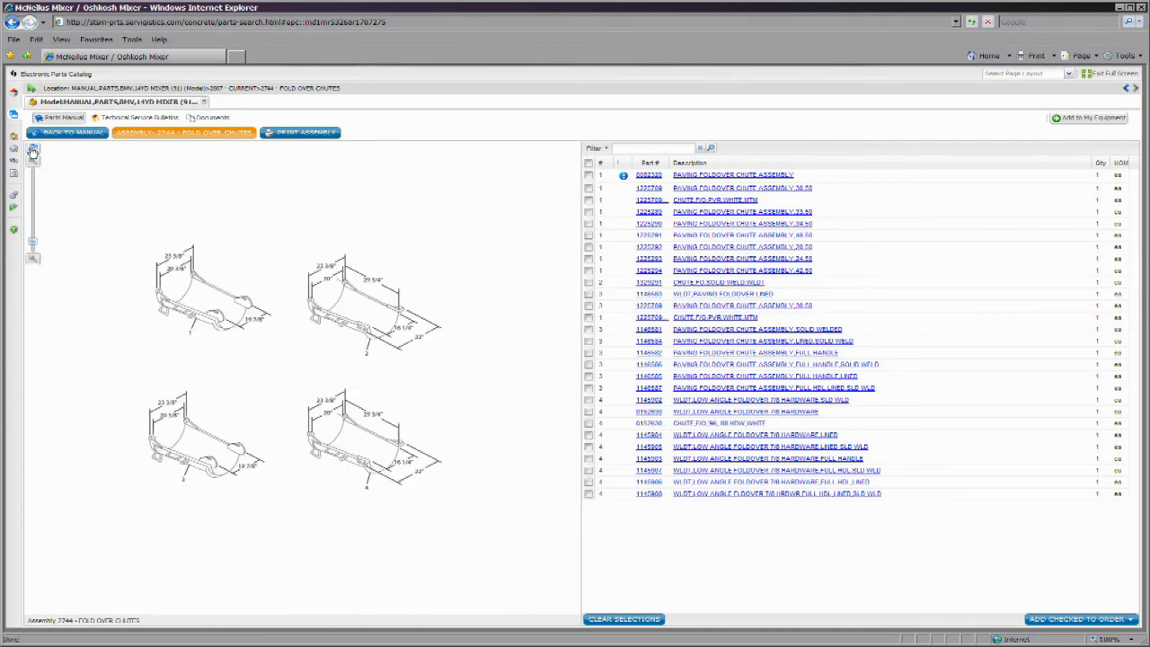
click(420, 354)
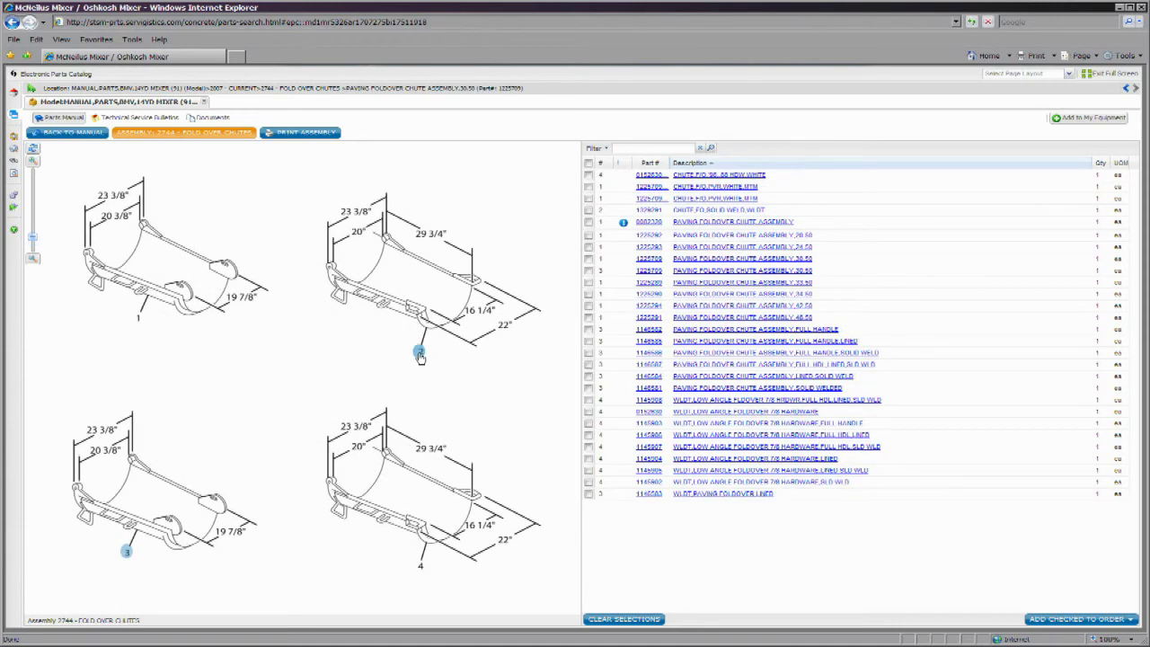
- Check the parts for callouts 2 and 3 in the list, then return to callout 2's part
click(419, 354)
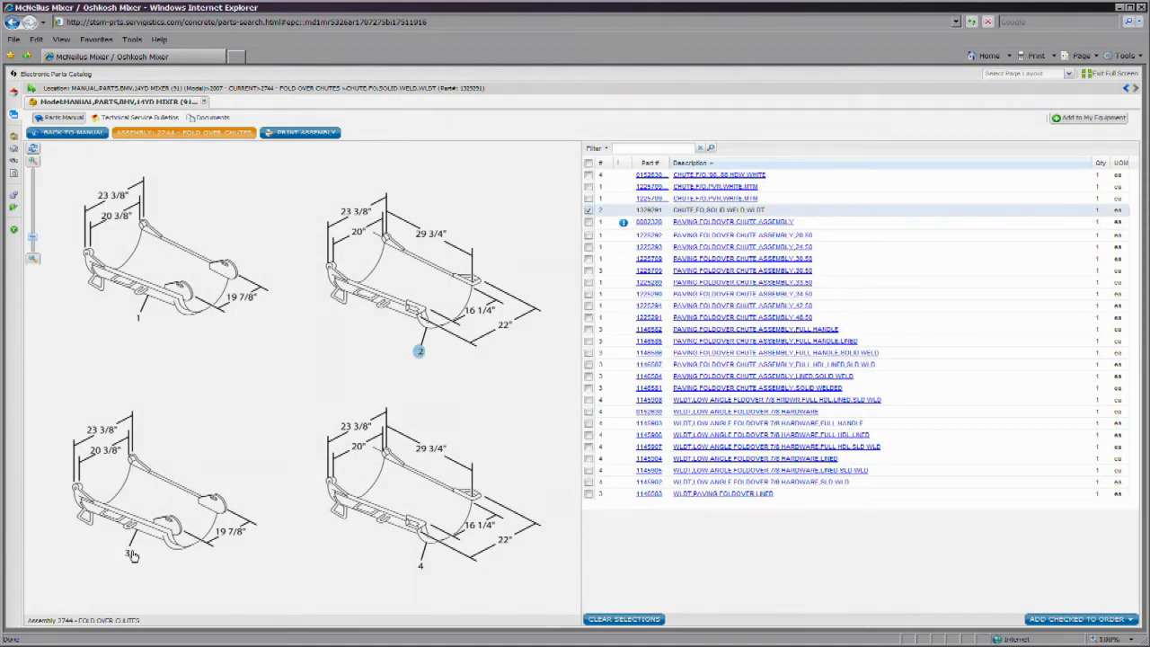
click(129, 554)
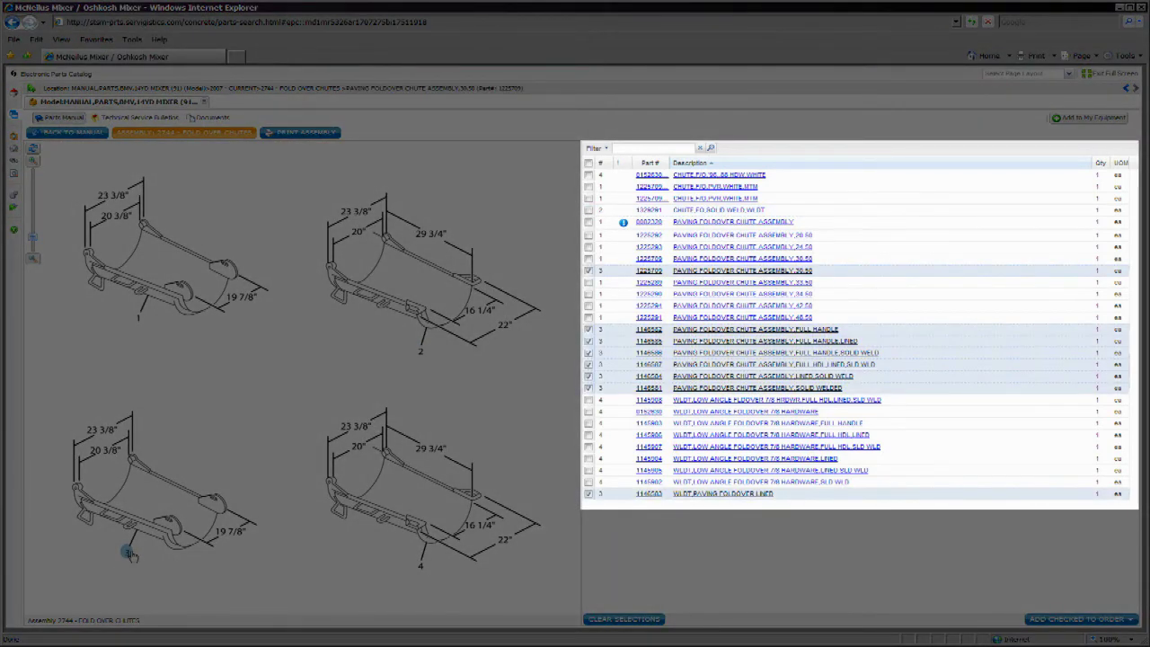
click(419, 352)
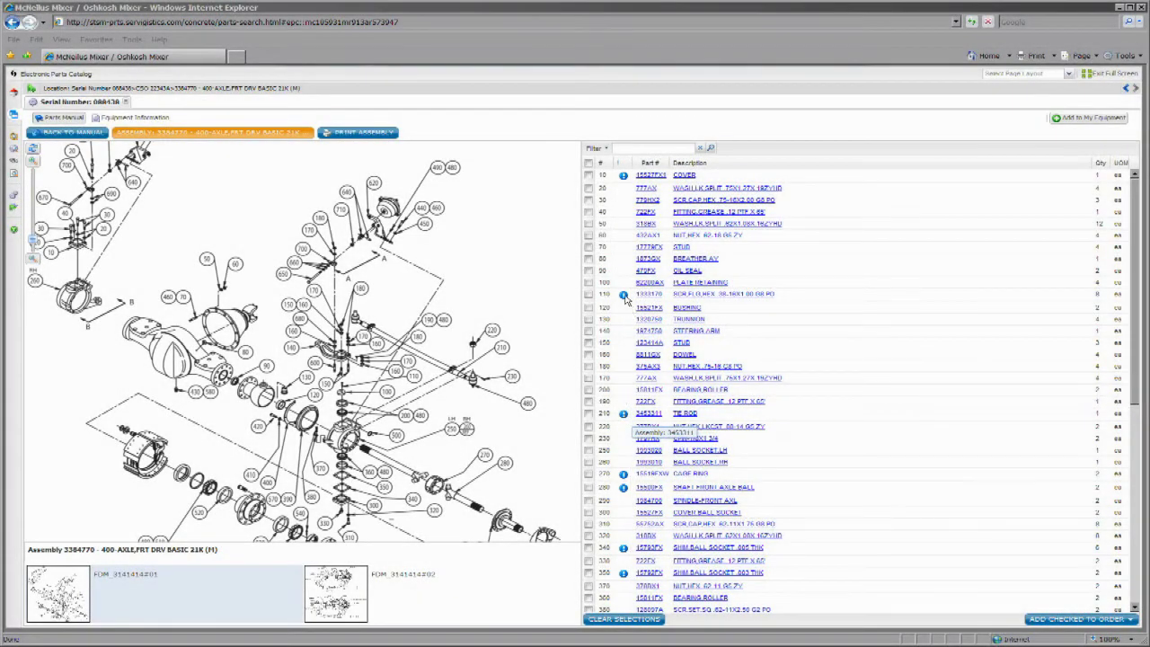
- Check OIL SEAL (row 90) and STUD (row 150) and add them to the order
mouse_move(627, 299)
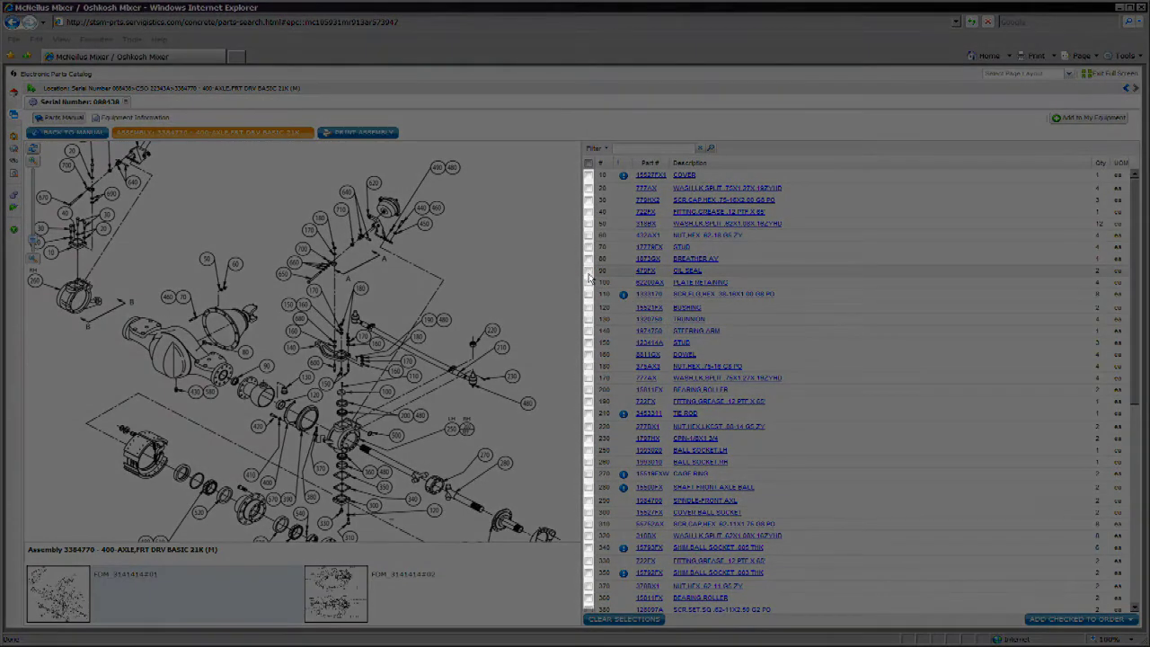
click(590, 271)
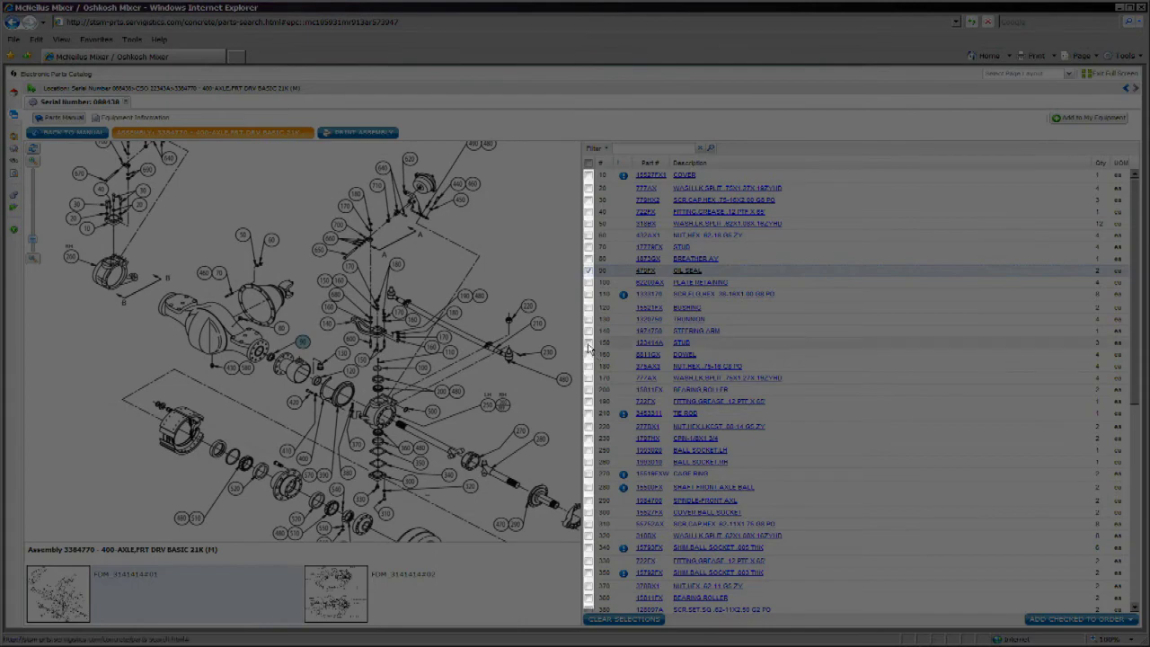
click(589, 343)
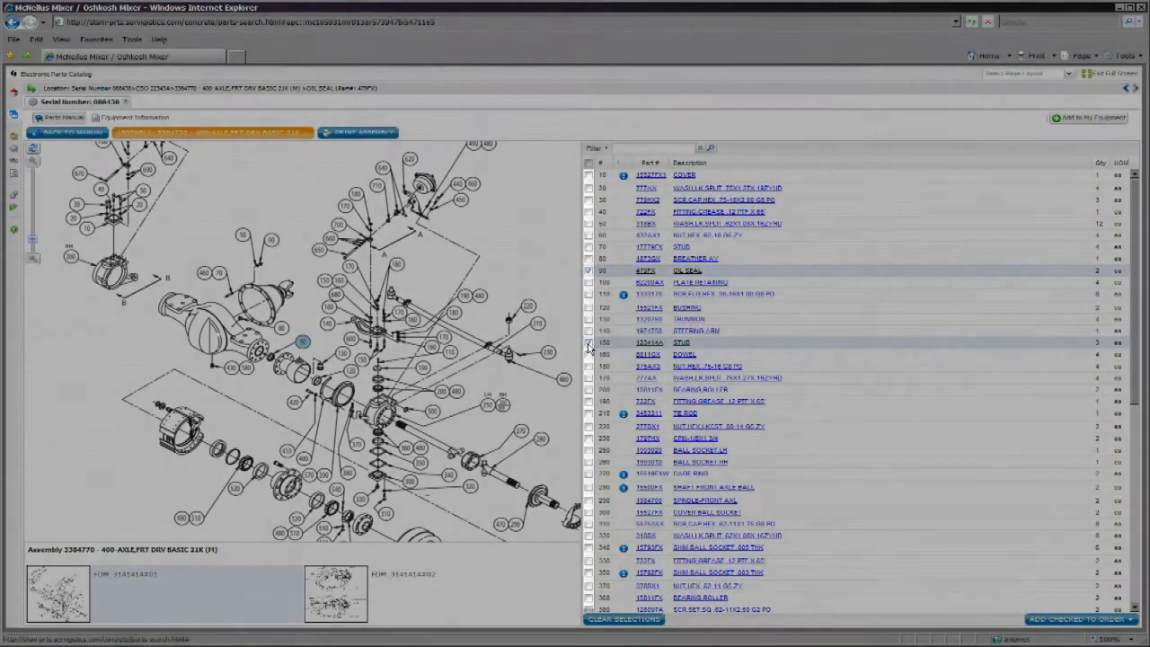
click(1081, 621)
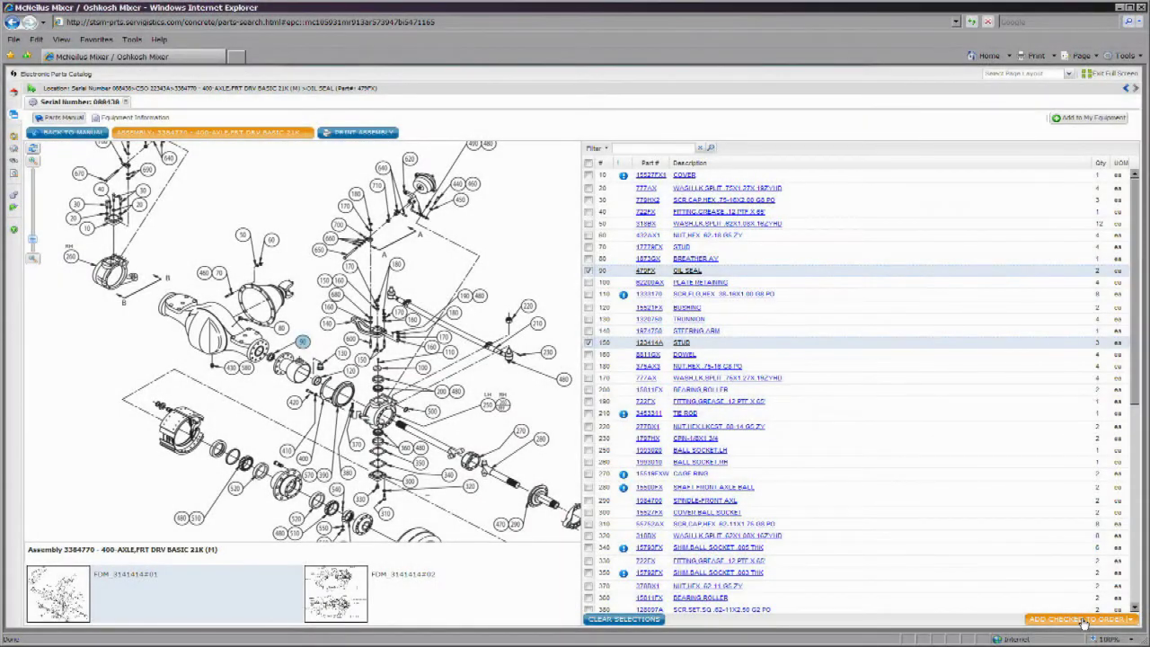
click(1082, 620)
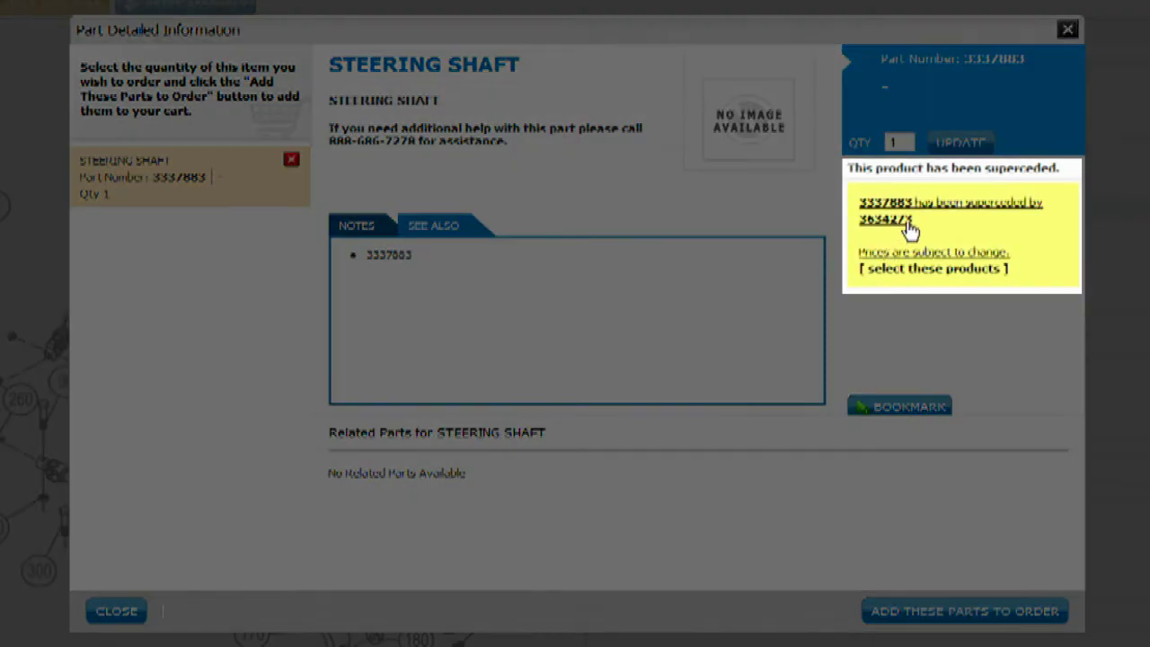
- Add the superseding part 3634273 to the order
click(906, 224)
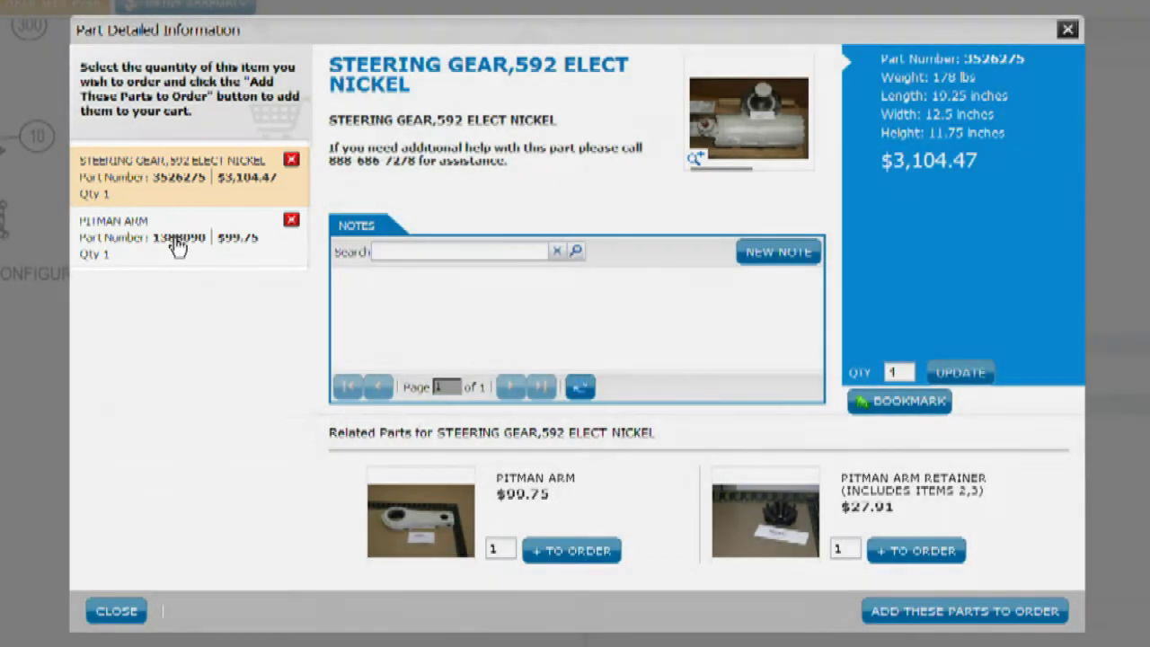
- Compare the PITMAN ARM and STEERING GEAR details, then delete PITMAN ARM from the order list
click(177, 244)
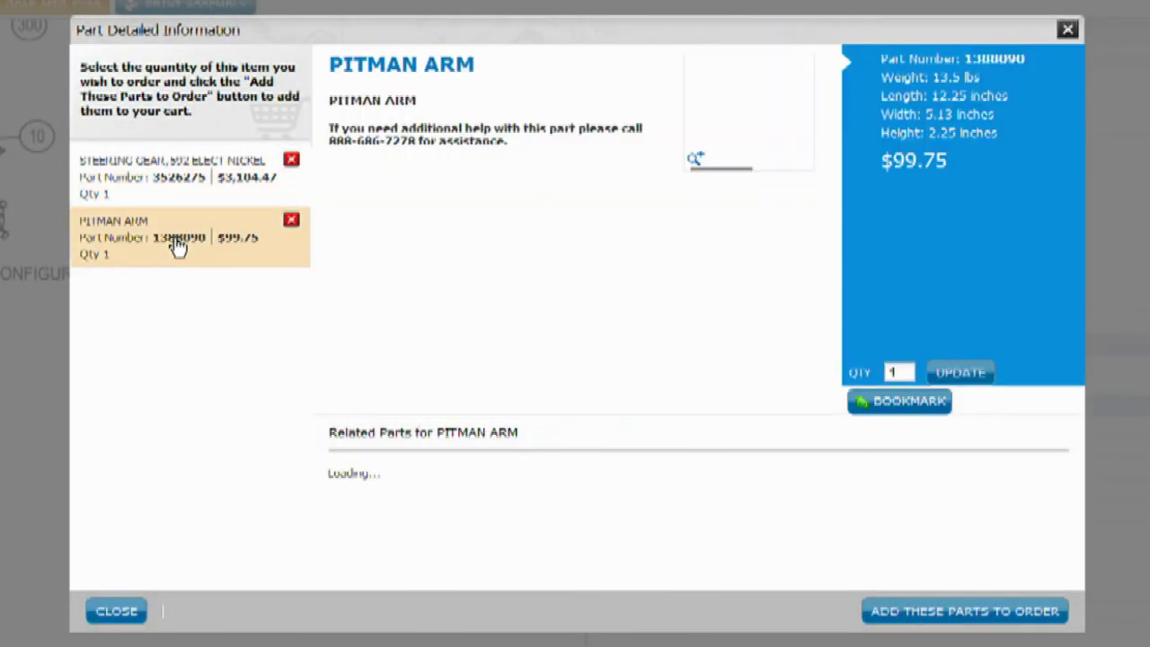
click(199, 189)
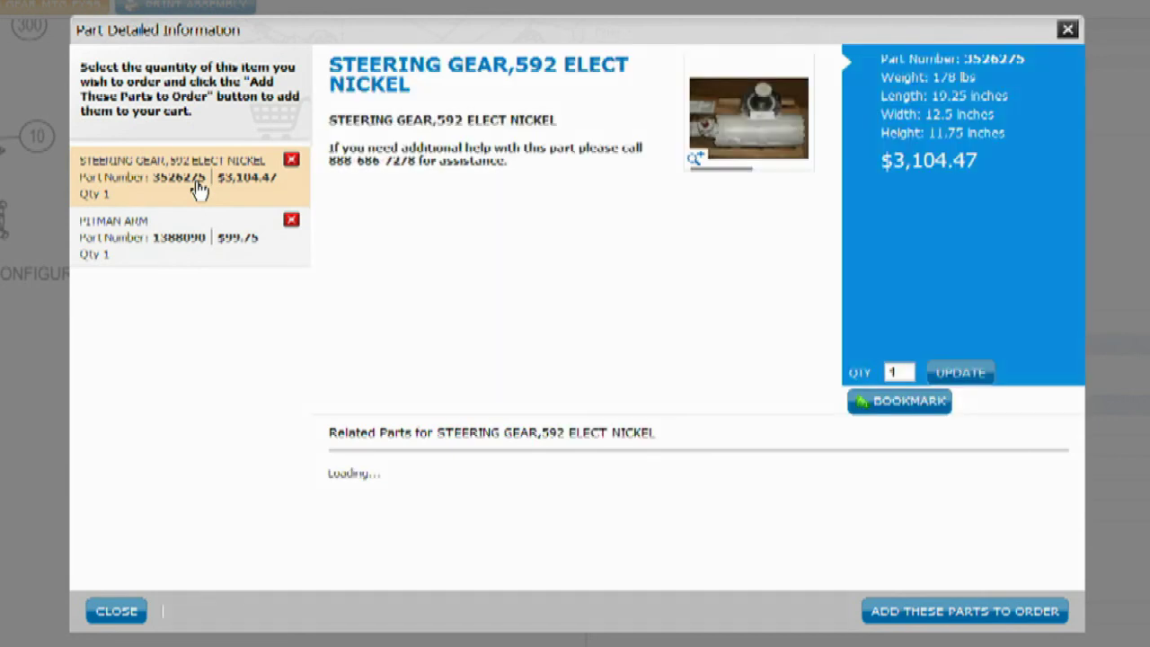
click(291, 221)
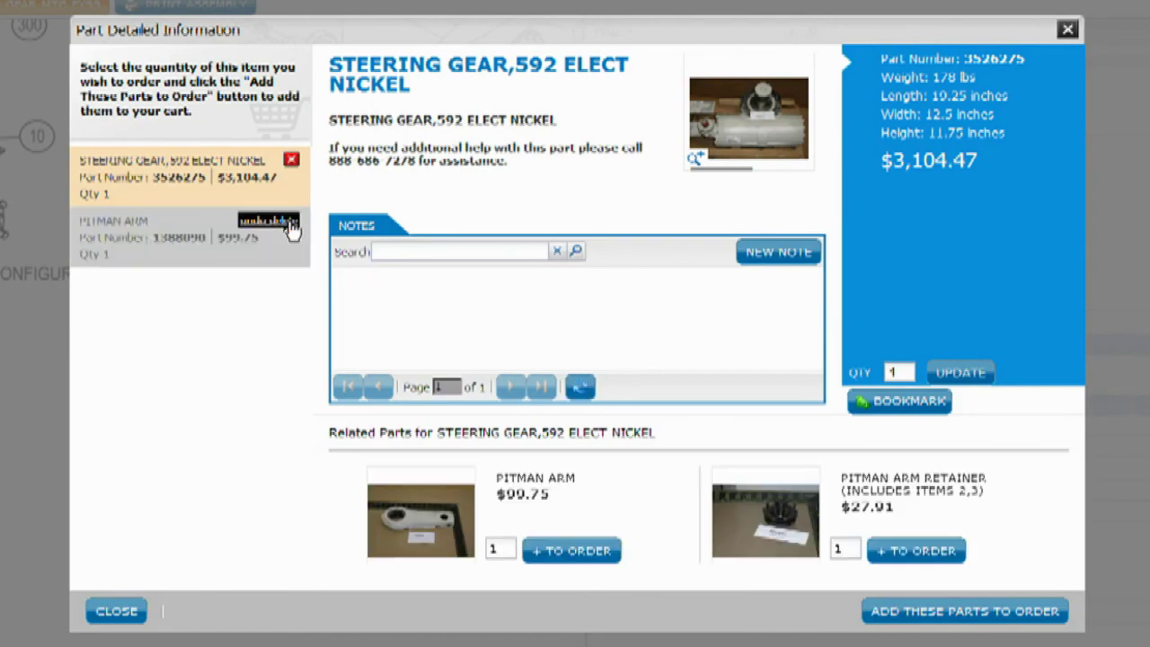